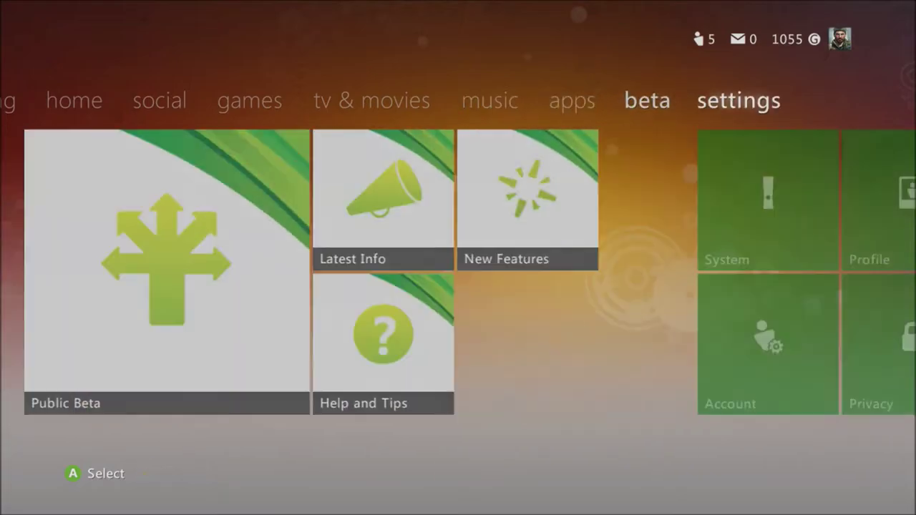
- Open the Games and Apps content stored on the console's hard drive through the system settings
{"action": "key", "text": "Return"}
{"action": "key", "text": "Down"}
{"action": "key", "text": "Down"}
{"action": "key", "text": "Return"}
{"action": "key", "text": "Down"}
{"action": "key", "text": "Down"}
{"action": "key", "text": "Up"}
{"action": "key", "text": "Return"}
{"action": "key", "text": "Return"}
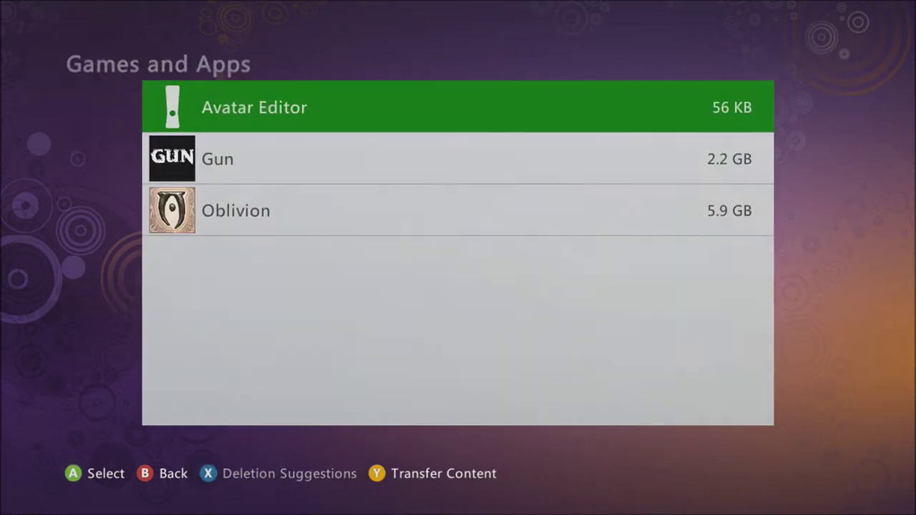
- Open the Oblivion content on the hard drive and view the details of Save 34
{"action": "key", "text": "Down"}
{"action": "key", "text": "Down"}
{"action": "key", "text": "Return"}
{"action": "key", "text": "Down"}
{"action": "key", "text": "Return"}
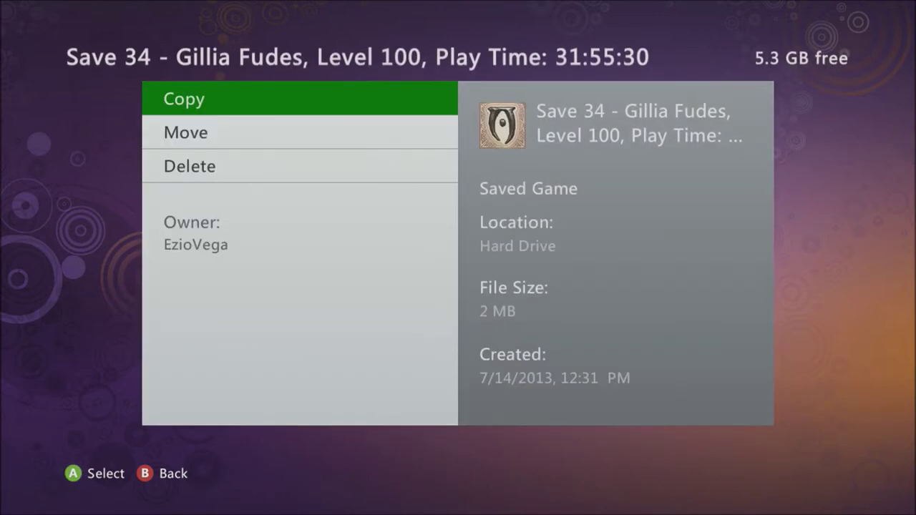
- Compare the play time and creation date of Oblivion Save 35 with those of Save 34
{"action": "key", "text": "Escape"}
{"action": "key", "text": "Down"}
{"action": "key", "text": "Return"}
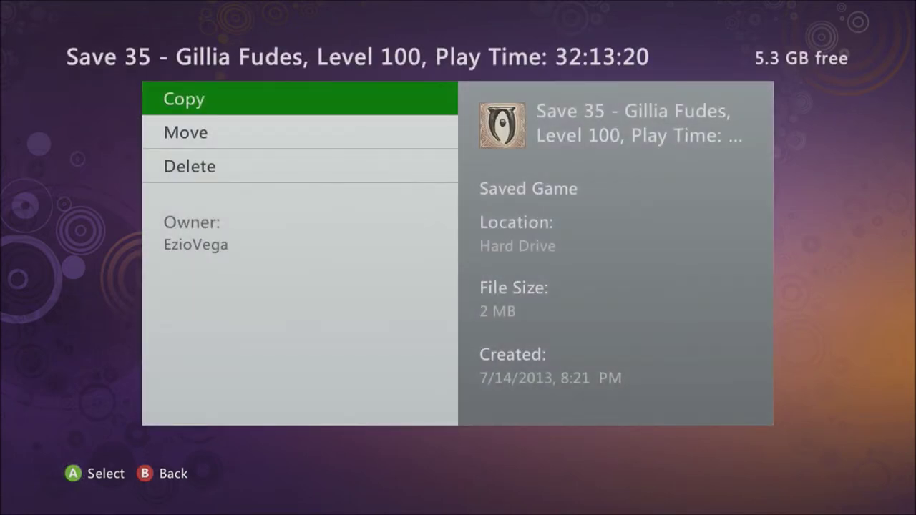
{"action": "key", "text": "Escape"}
{"action": "key", "text": "Up"}
{"action": "key", "text": "Return"}
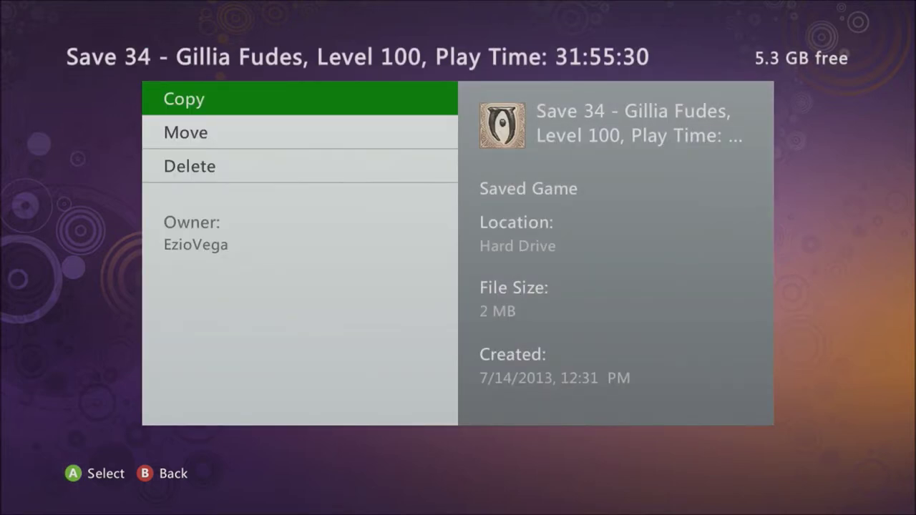
{"action": "key", "text": "Escape"}
{"action": "key", "text": "Down"}
{"action": "key", "text": "Return"}
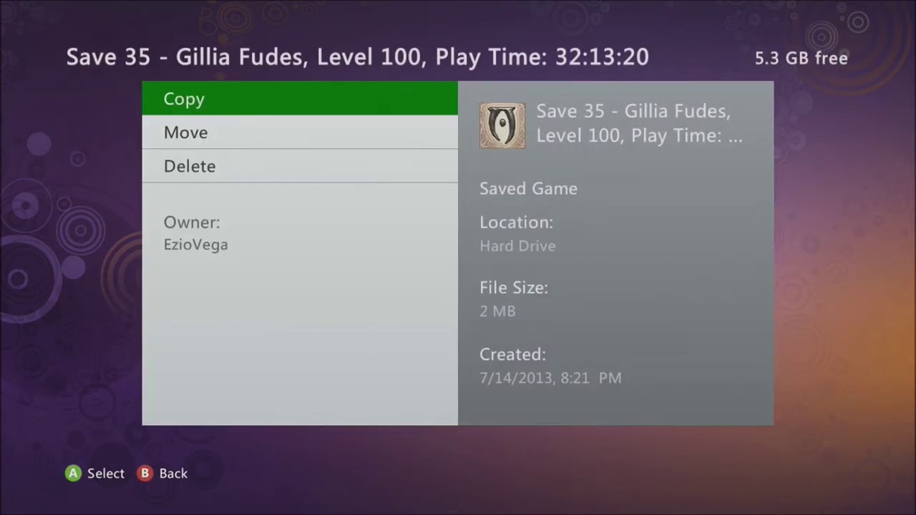
{"action": "key", "text": "Escape"}
{"action": "key", "text": "Up"}
{"action": "key", "text": "Return"}
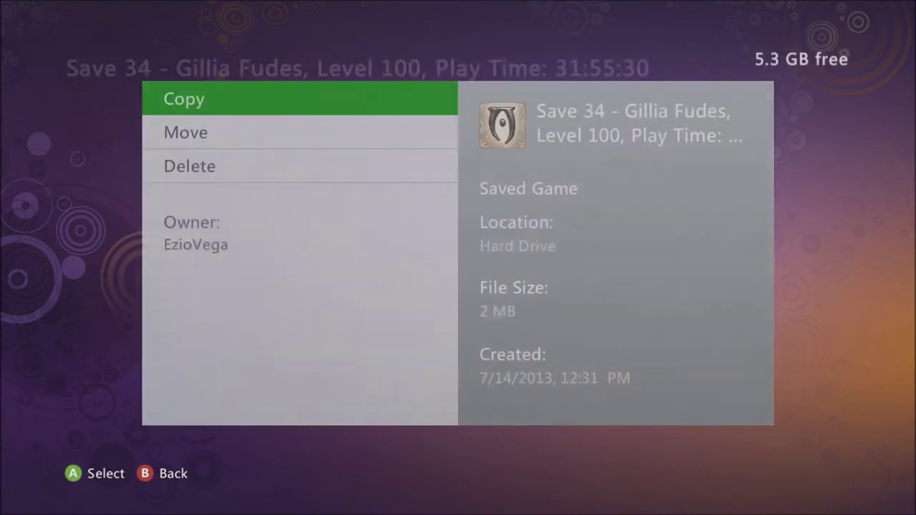
- Move Oblivion Save 35 from the hard drive to the Memory Unit
{"action": "key", "text": "Down"}
{"action": "key", "text": "Return"}
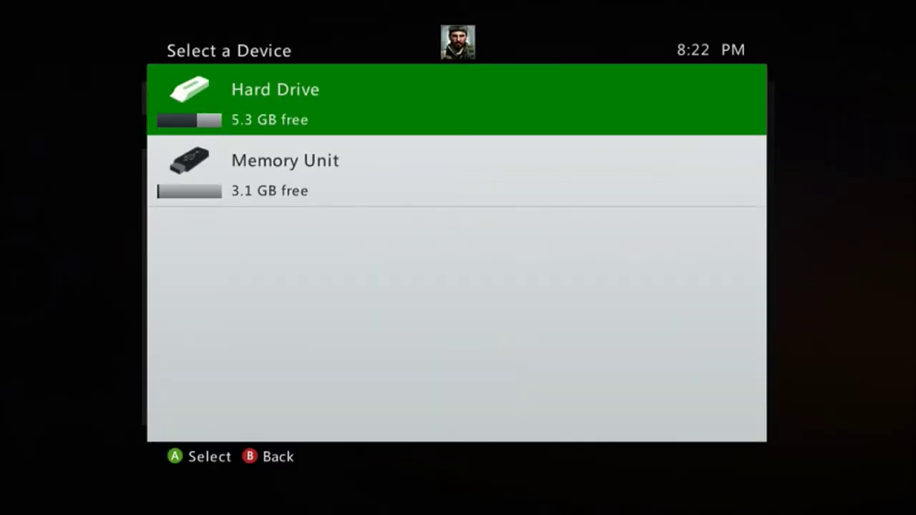
{"action": "key", "text": "Down"}
{"action": "key", "text": "Return"}
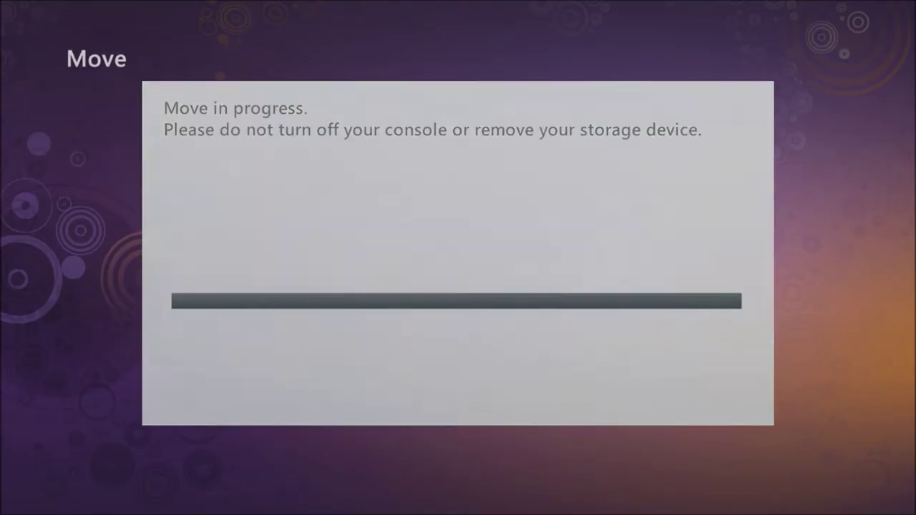
- Return to the storage devices and open the Oblivion content under Games and Apps on the Memory Unit
{"action": "key", "text": "Escape"}
{"action": "key", "text": "Escape"}
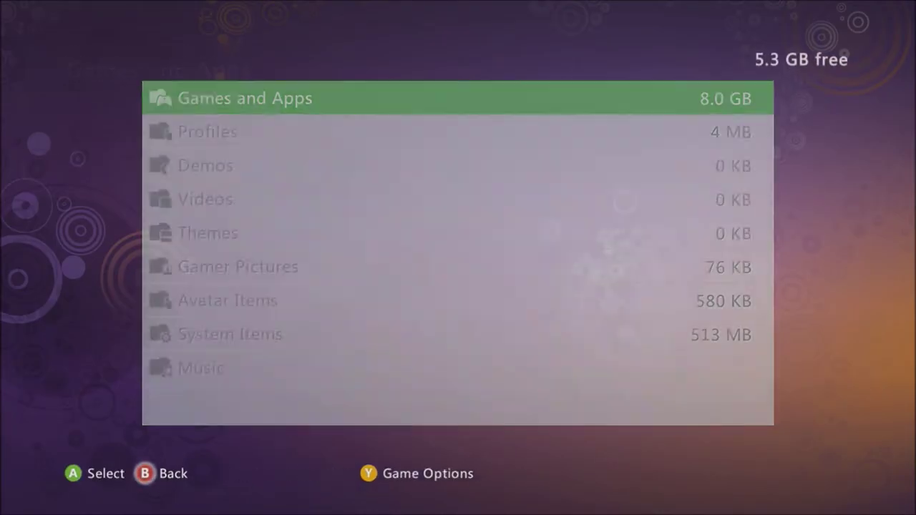
{"action": "key", "text": "Escape"}
{"action": "key", "text": "Down"}
{"action": "key", "text": "Return"}
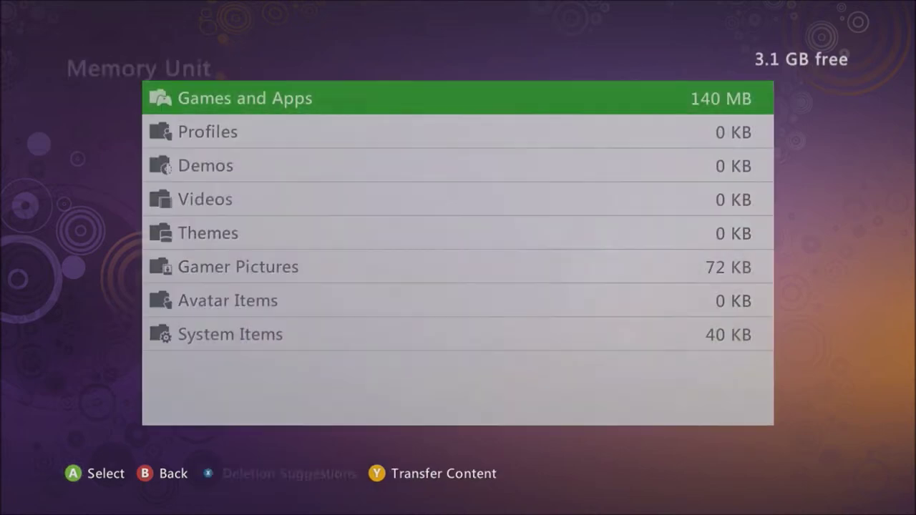
{"action": "key", "text": "Return"}
{"action": "key", "text": "Down"}
{"action": "key", "text": "Down"}
{"action": "key", "text": "Down"}
{"action": "key", "text": "Down"}
{"action": "key", "text": "Down"}
{"action": "key", "text": "Return"}
- Check the fourth Oblivion save on the Memory Unit, and return out of the storage screens
{"action": "key", "text": "Down"}
{"action": "key", "text": "Down"}
{"action": "key", "text": "Down"}
{"action": "key", "text": "Down"}
{"action": "key", "text": "Up"}
{"action": "key", "text": "Return"}
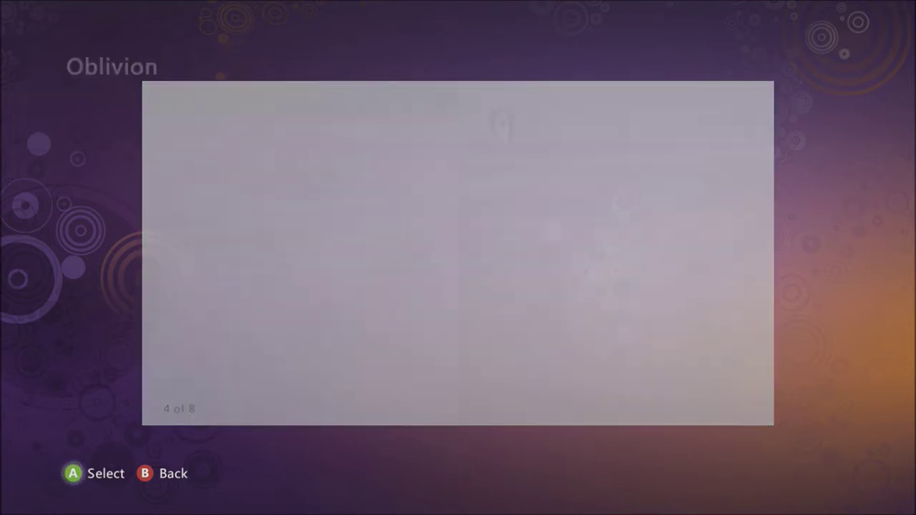
{"action": "key", "text": "Escape"}
{"action": "key", "text": "Escape"}
{"action": "key", "text": "Escape"}
{"action": "key", "text": "Escape"}
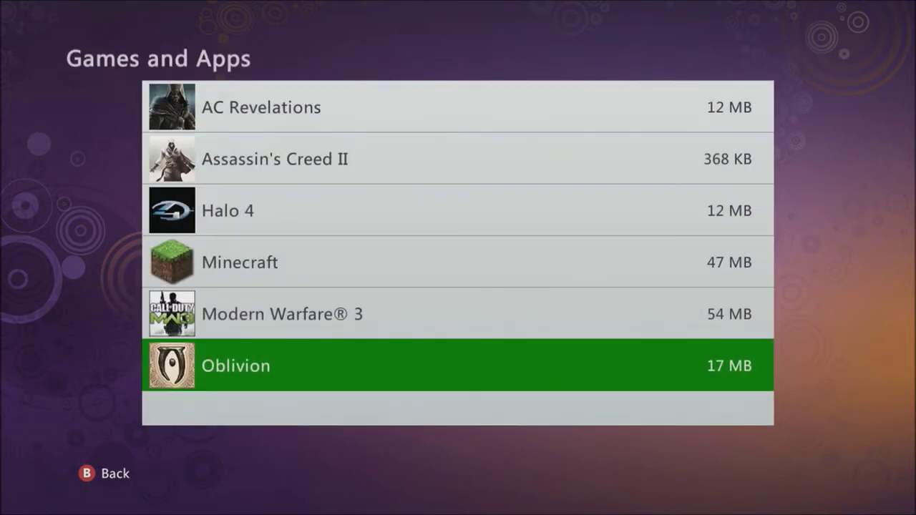
{"action": "key", "text": "Escape"}
{"action": "key", "text": "Escape"}
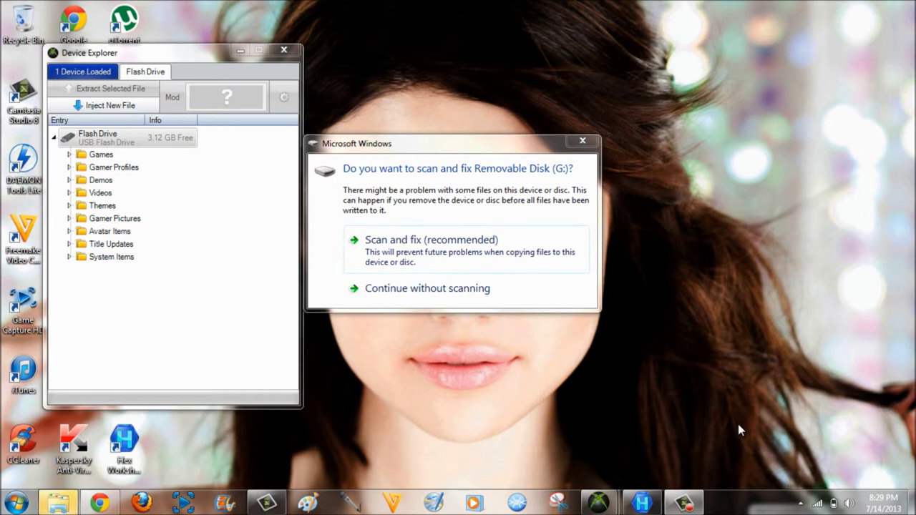
- On the PC, dismiss the Removable Disk (G:) prompts without scanning, and bring Horizon and its Device Explorer to the front
{"action": "left_click", "coordinate": [458, 289]}
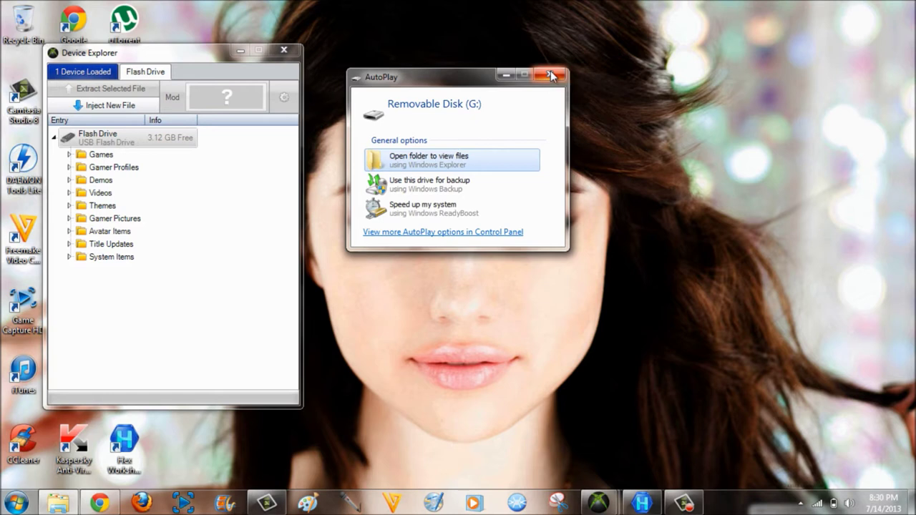
{"action": "left_click", "coordinate": [550, 72]}
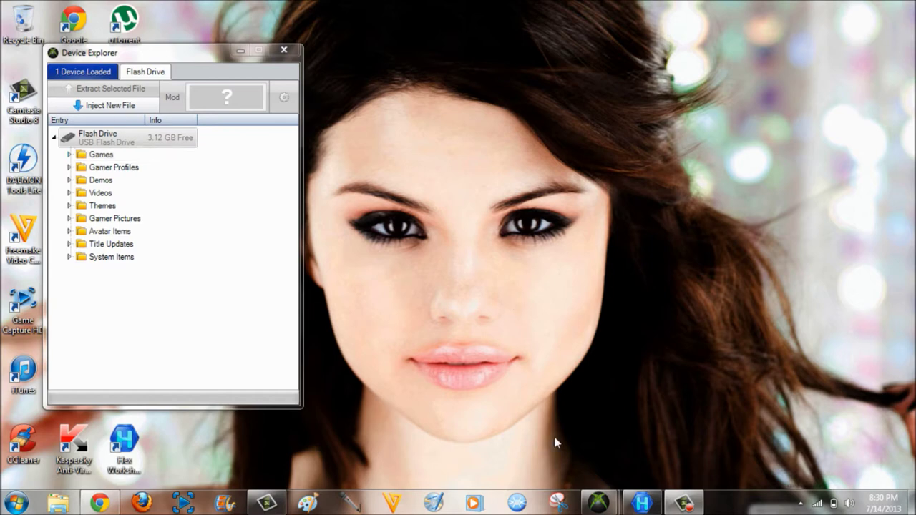
{"action": "mouse_move", "coordinate": [598, 506]}
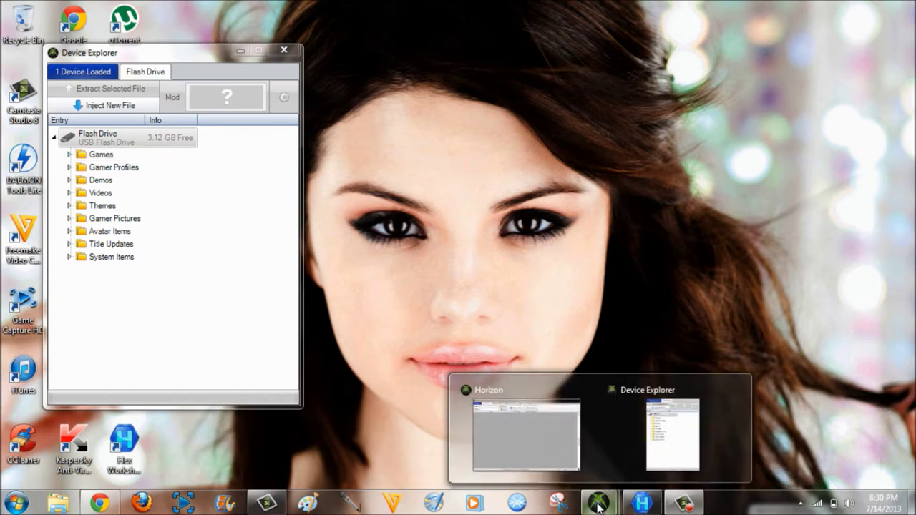
{"action": "left_click", "coordinate": [561, 461]}
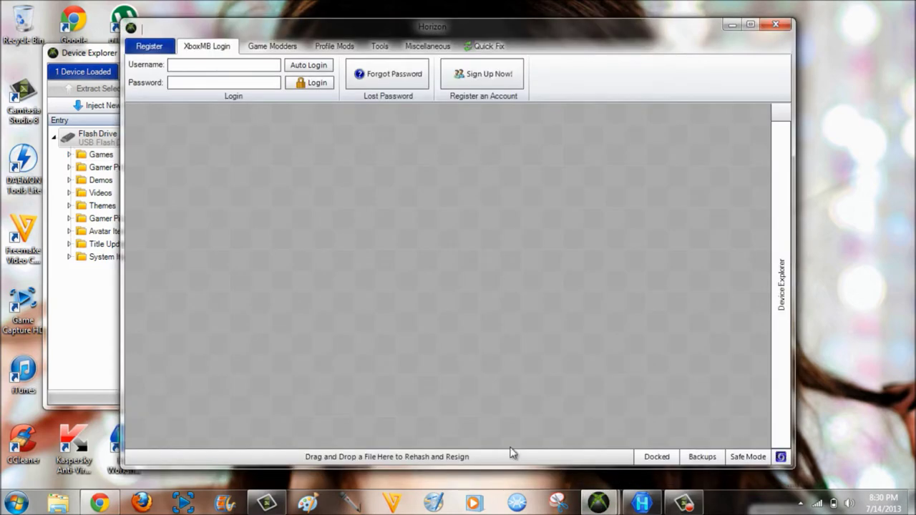
{"action": "mouse_move", "coordinate": [605, 504]}
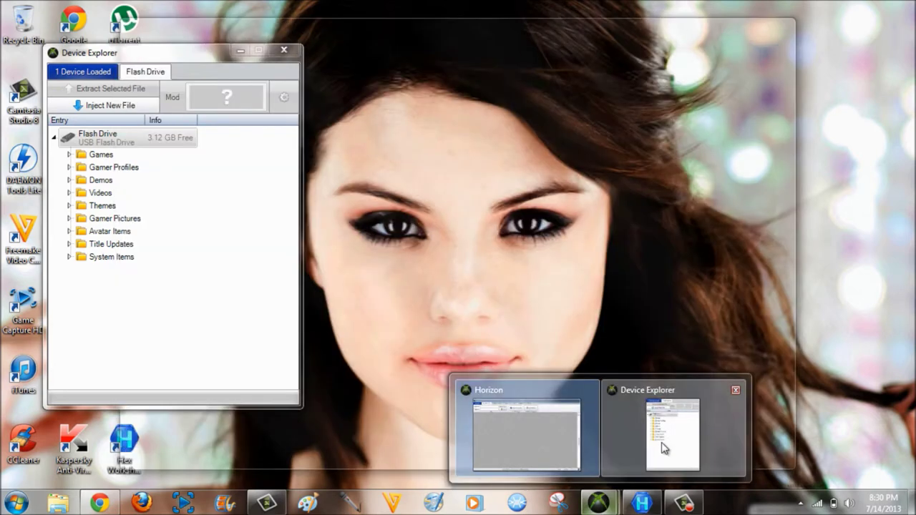
{"action": "left_click", "coordinate": [673, 436]}
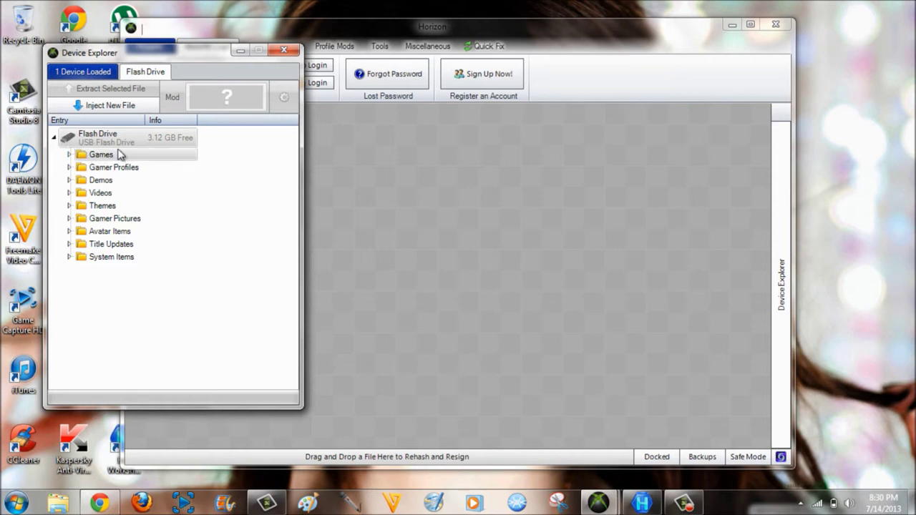
- Extract Oblivion's Save 35 from the flash drive's Games folder to the Desktop as "Save 35 - 01CE80CFBC66C380"
{"action": "left_click", "coordinate": [70, 155]}
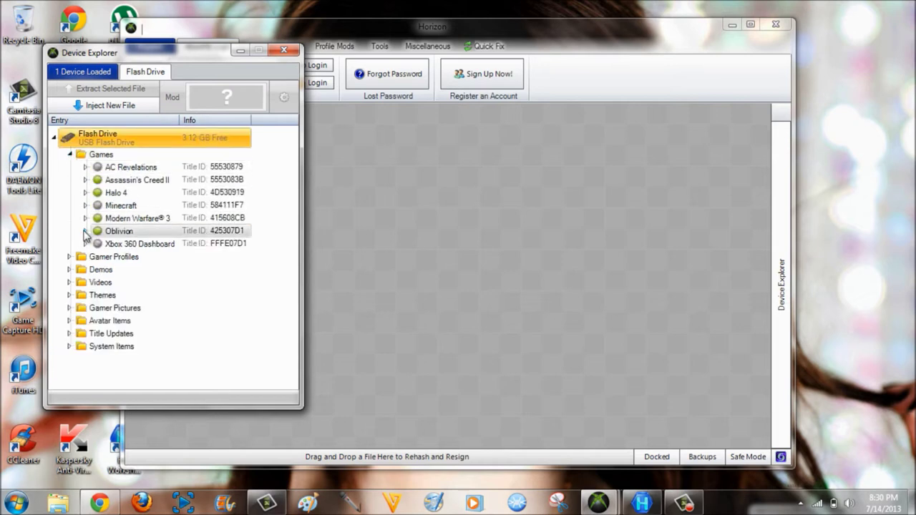
{"action": "left_click", "coordinate": [84, 231]}
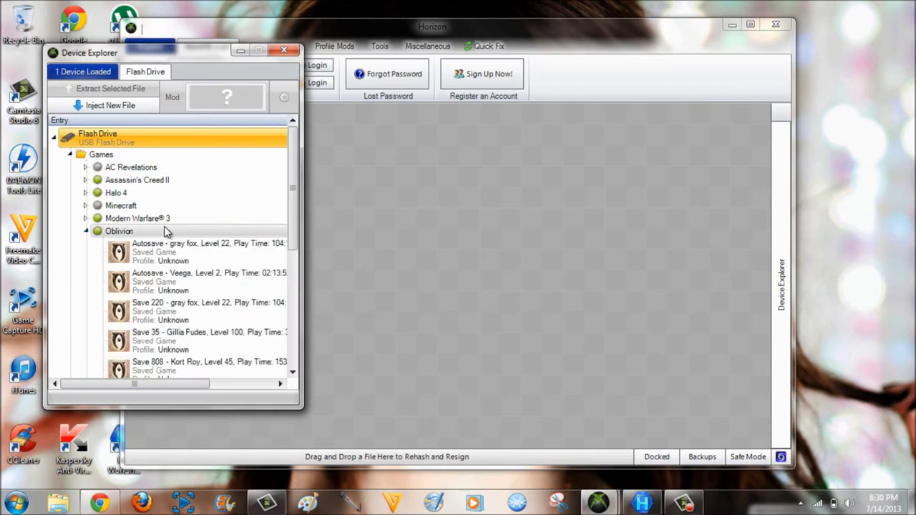
{"action": "left_click_drag", "start_coordinate": [297, 235], "coordinate": [296, 265]}
{"action": "left_click", "coordinate": [173, 283]}
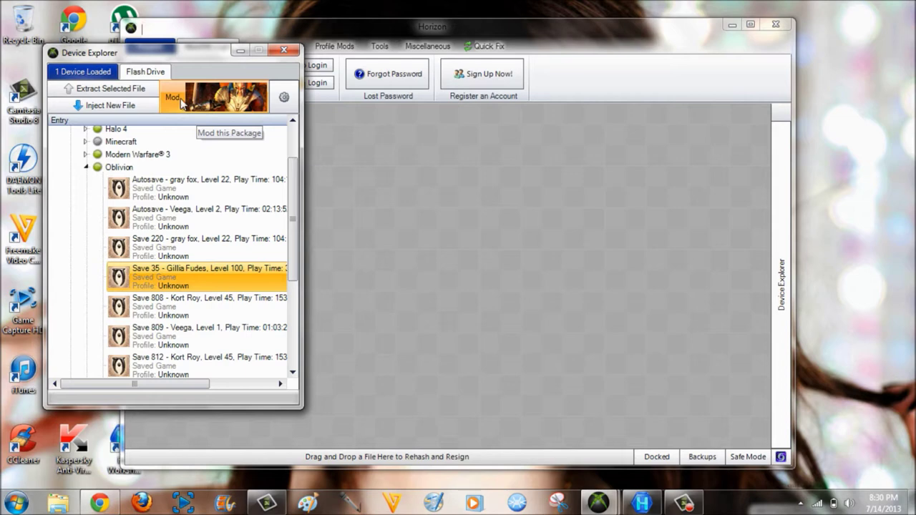
{"action": "left_click", "coordinate": [119, 91]}
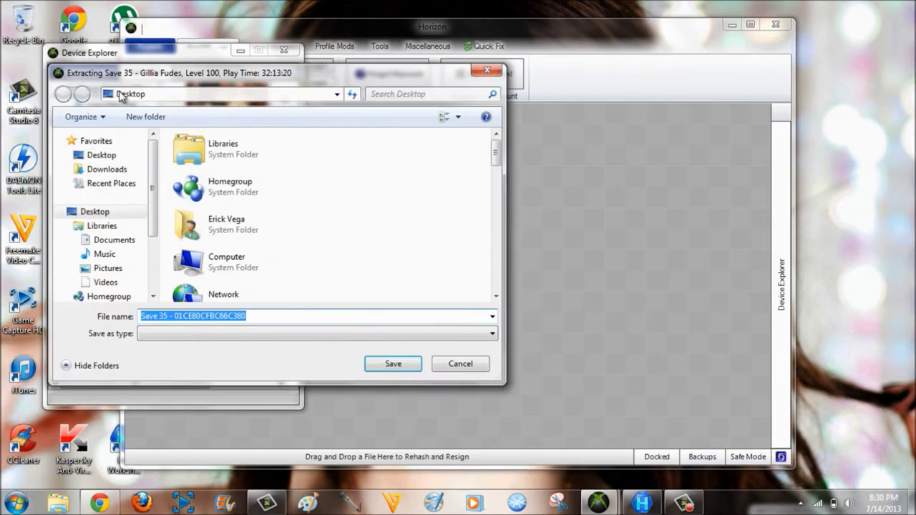
{"action": "left_click", "coordinate": [395, 367]}
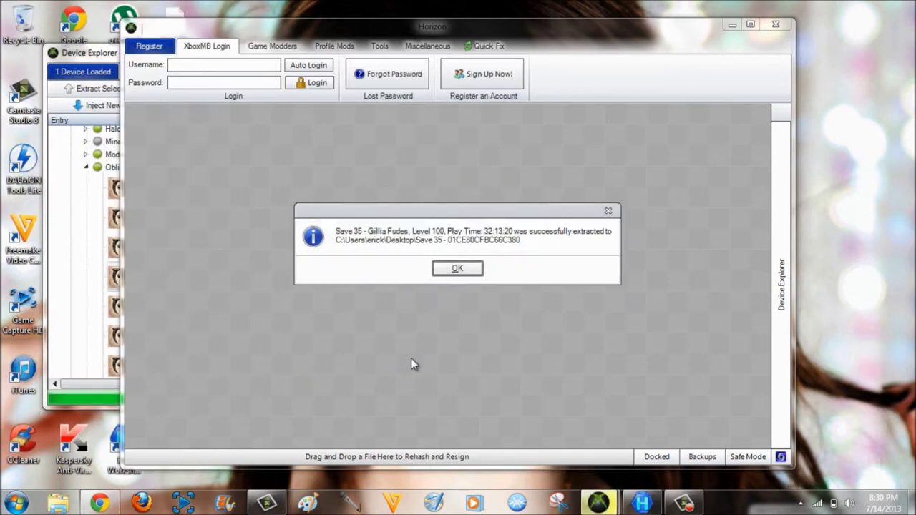
{"action": "left_click", "coordinate": [455, 272]}
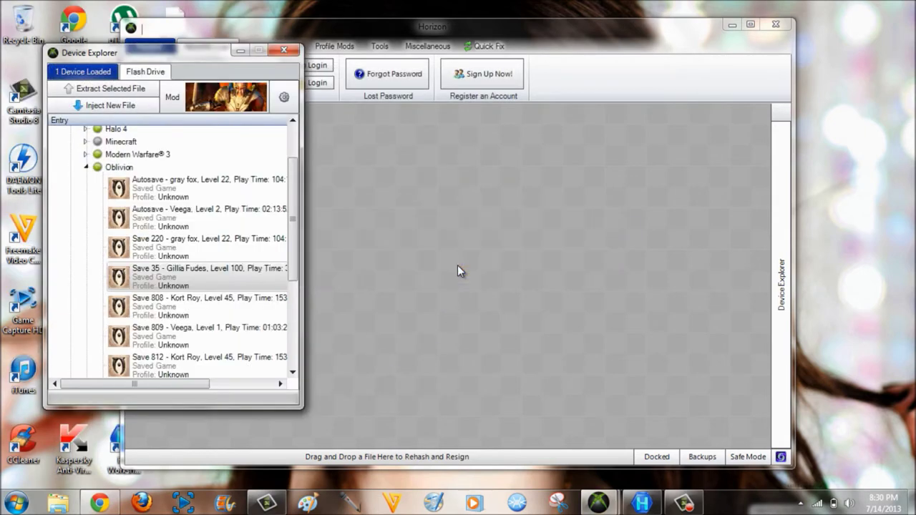
- Minimize Device Explorer and Horizon, and launch Hex Workshop from the desktop
{"action": "left_click", "coordinate": [240, 50]}
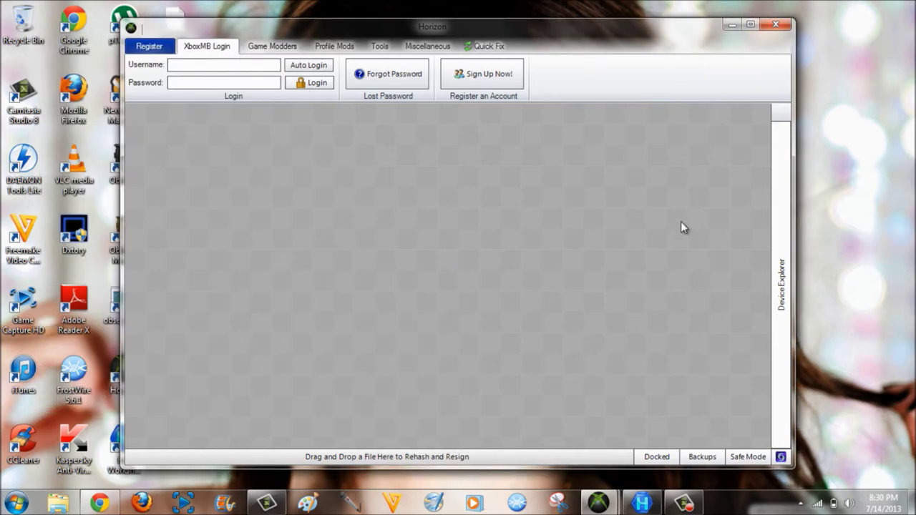
{"action": "left_click", "coordinate": [731, 26]}
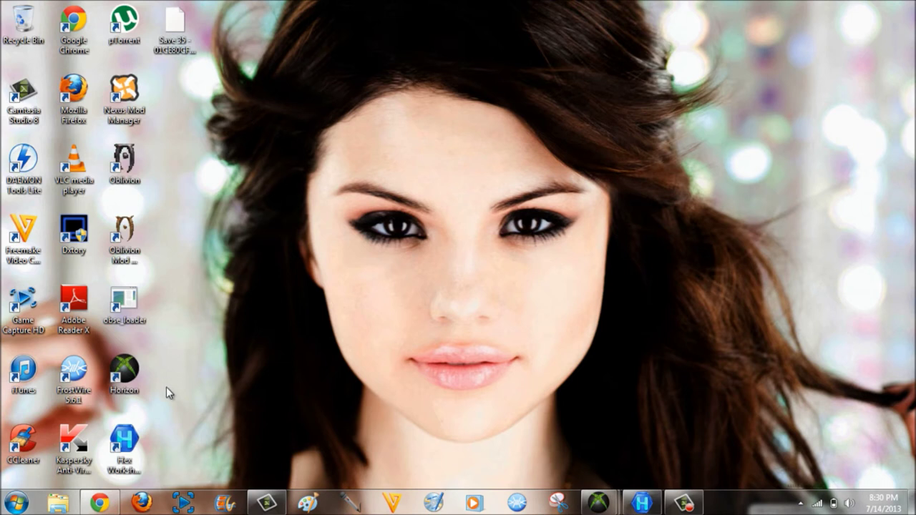
{"action": "left_click", "coordinate": [127, 464]}
{"action": "right_click", "coordinate": [128, 465]}
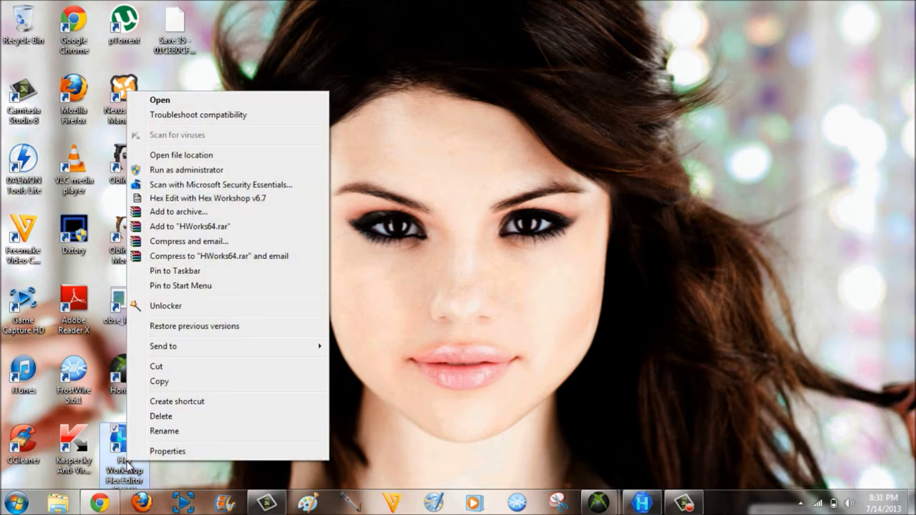
{"action": "left_click", "coordinate": [130, 465]}
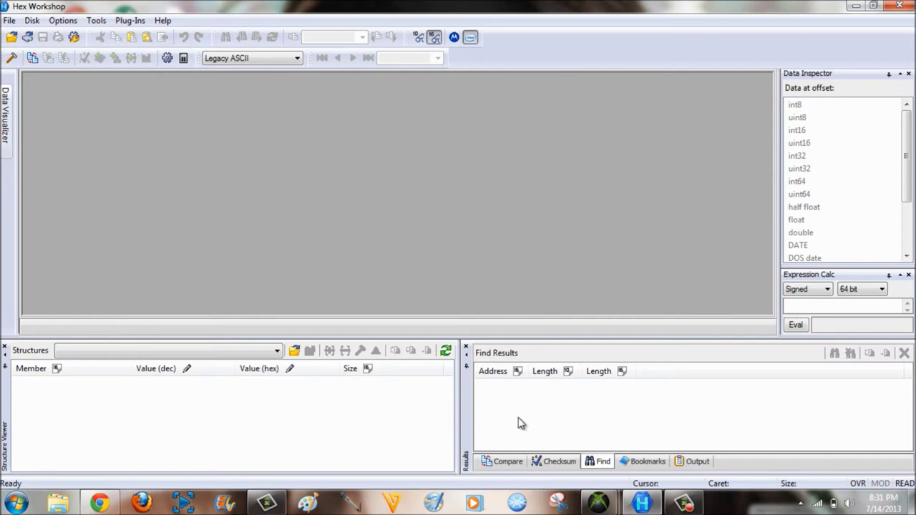
- Open the extracted file "Save 35 - 01CE80CFBC66C380" from the Desktop for hex editing
{"action": "left_click", "coordinate": [10, 20]}
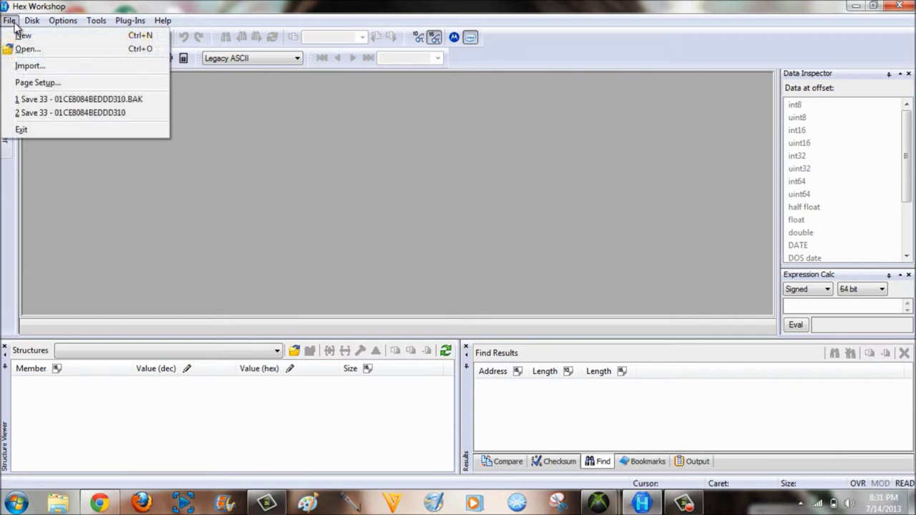
{"action": "left_click", "coordinate": [22, 48]}
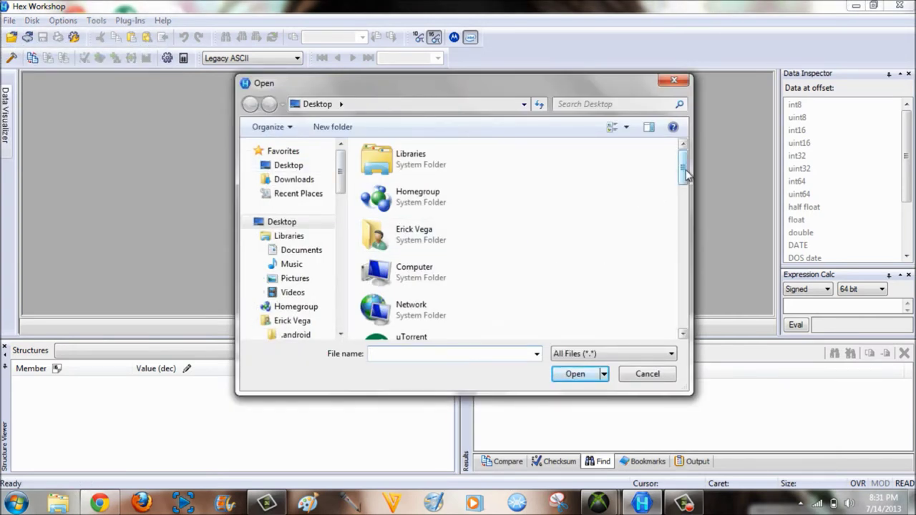
{"action": "scroll", "coordinate": [680, 176], "scroll_direction": "down", "scroll_amount": 10}
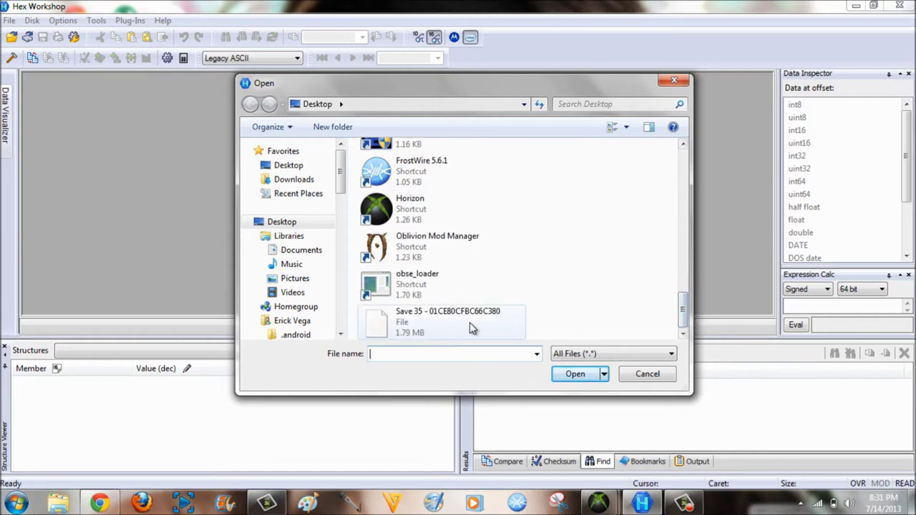
{"action": "double_click", "coordinate": [475, 326]}
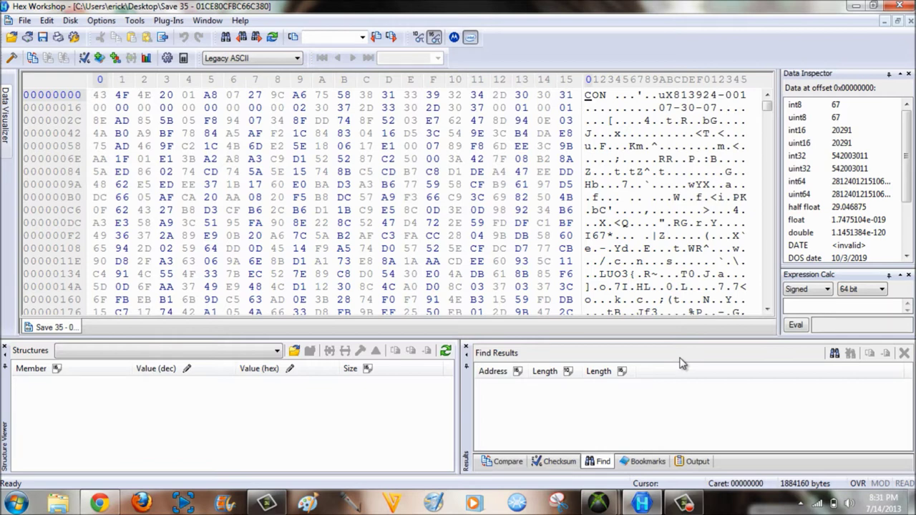
- Search downward through the save for all instances of the hex value 3D5C0100
{"action": "left_click", "coordinate": [835, 355]}
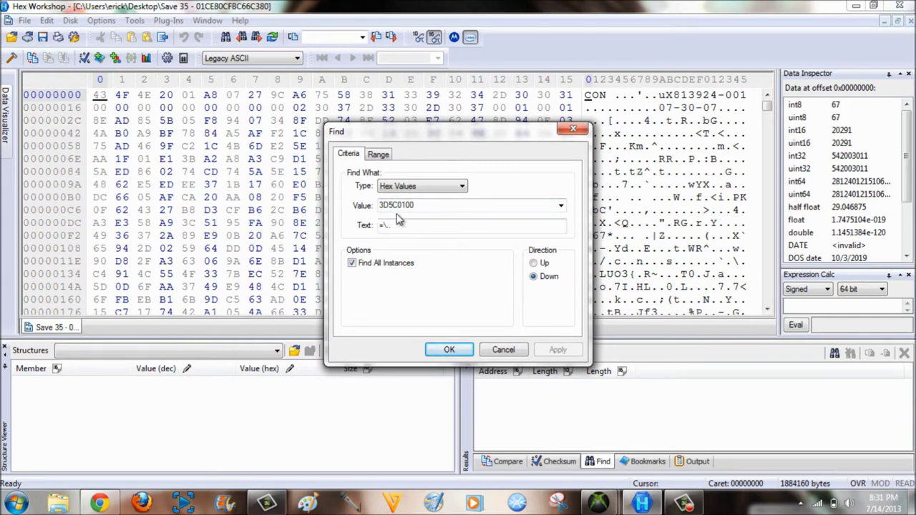
{"action": "left_click", "coordinate": [436, 186]}
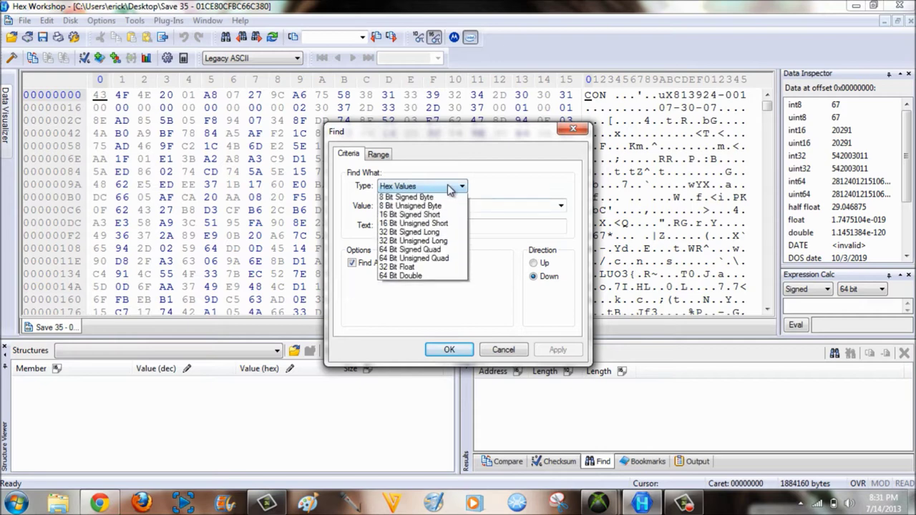
{"action": "left_click", "coordinate": [447, 185]}
{"action": "left_click", "coordinate": [448, 185]}
{"action": "left_click", "coordinate": [449, 187]}
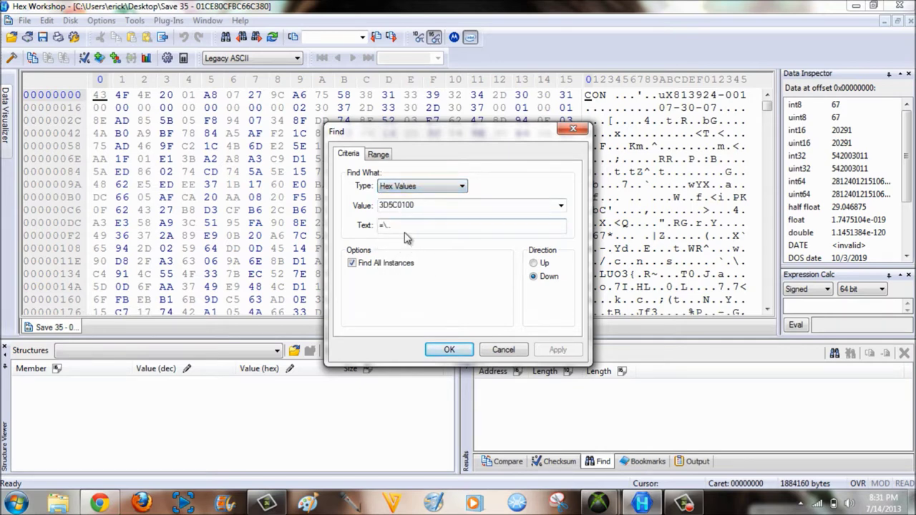
{"action": "left_click", "coordinate": [447, 350]}
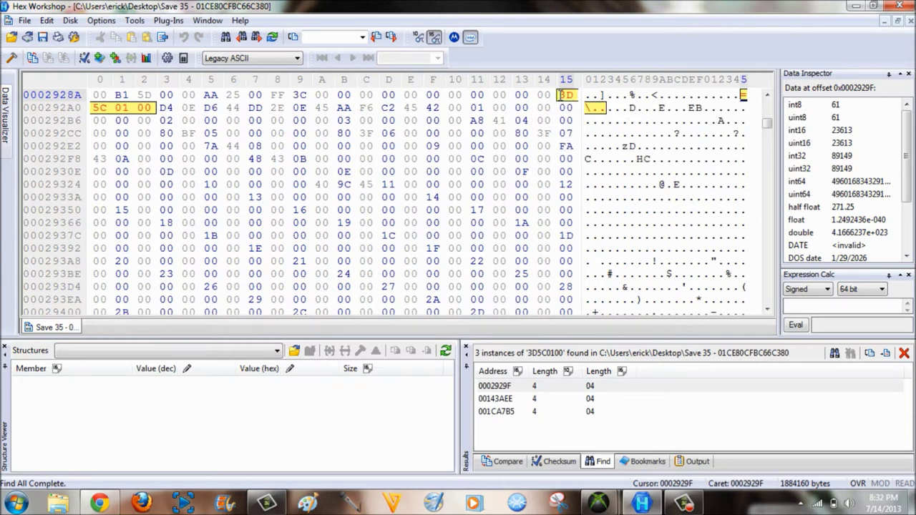
- Overwrite the first three bytes of the match at 0002929F with 92 DB 03 and save the file with a backup
{"action": "type", "text": "9"}
{"action": "type", "text": "2 "}
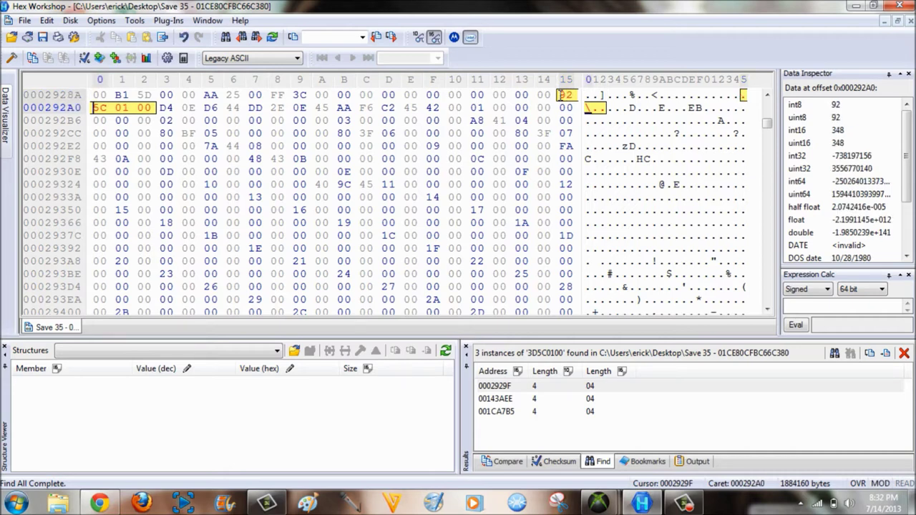
{"action": "type", "text": "D"}
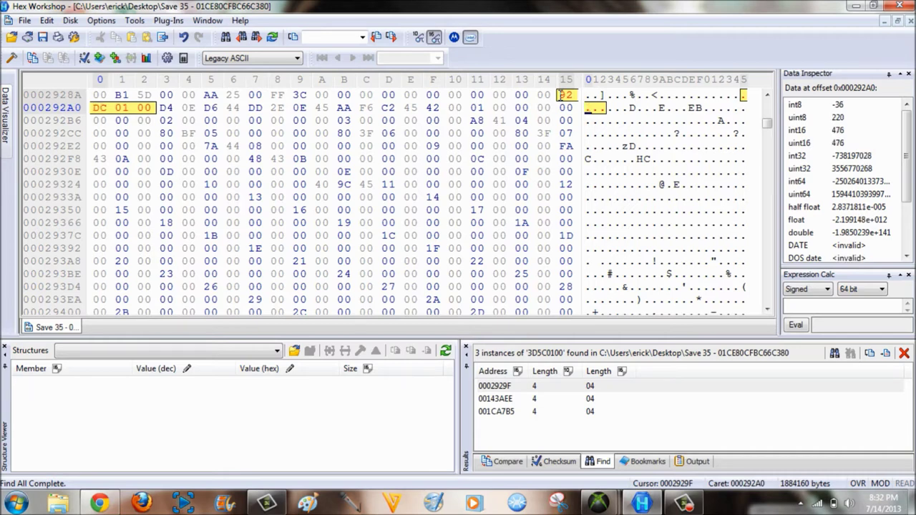
{"action": "type", "text": "B"}
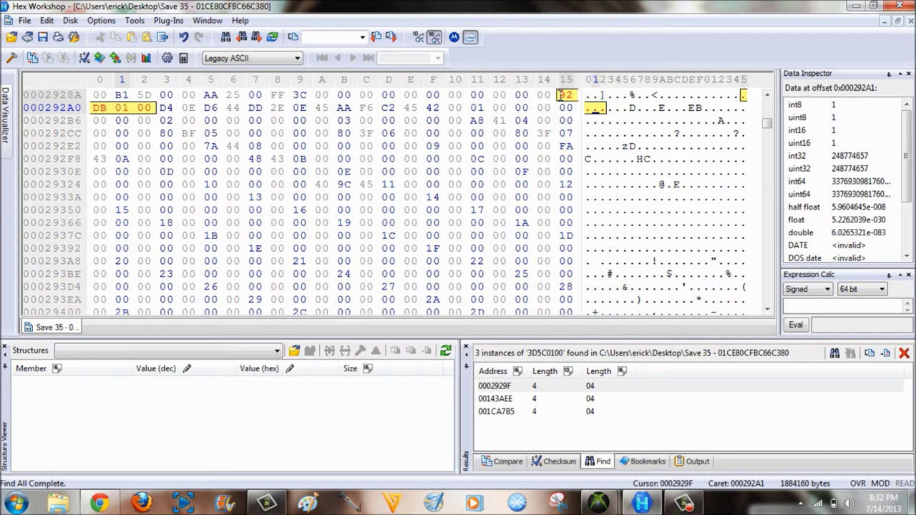
{"action": "type", "text": "03"}
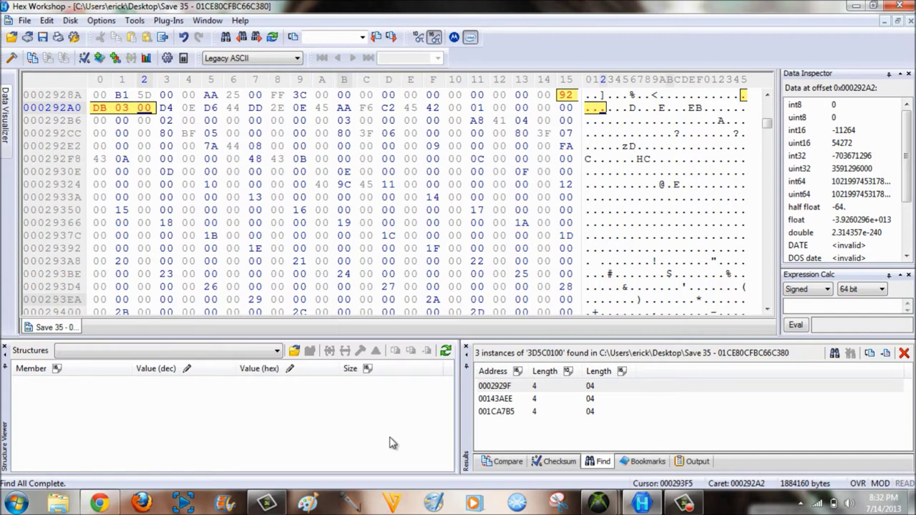
{"action": "left_click", "coordinate": [43, 38]}
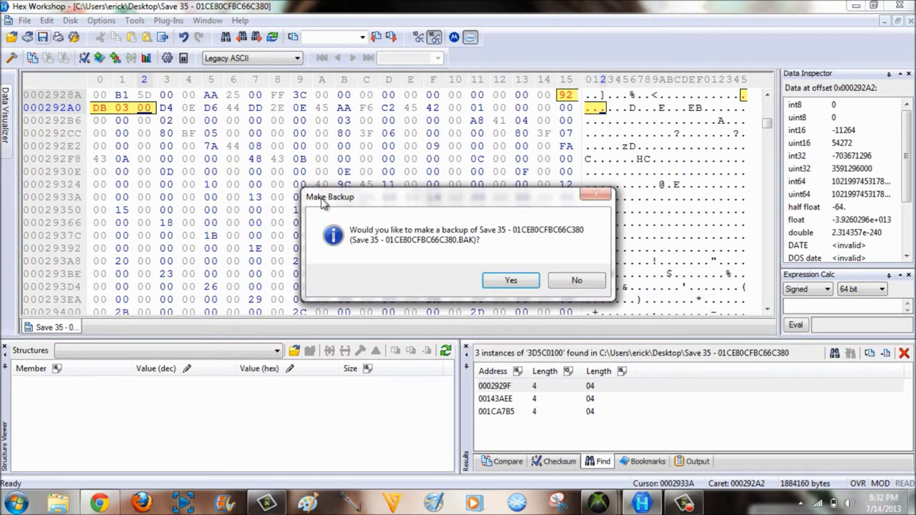
{"action": "left_click", "coordinate": [511, 281]}
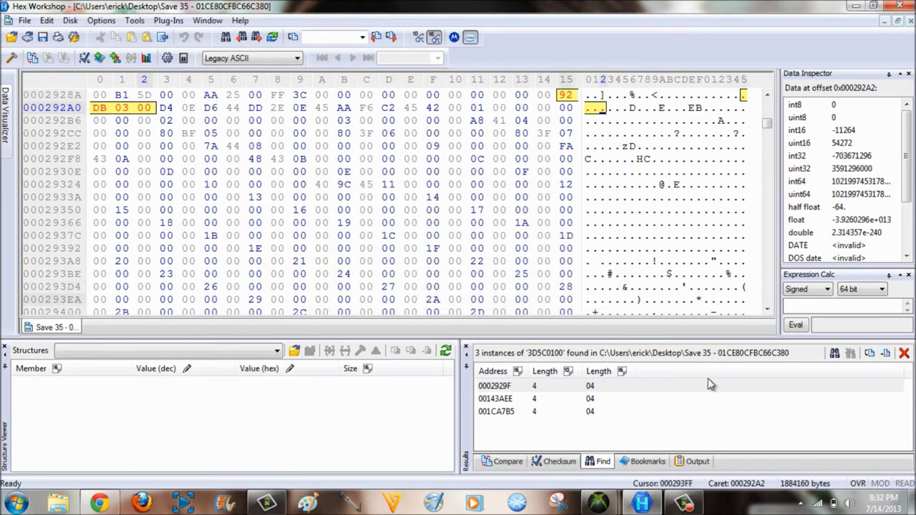
- Minimize Hex Workshop and bring Horizon and its Device Explorer to the front
{"action": "left_click", "coordinate": [642, 503]}
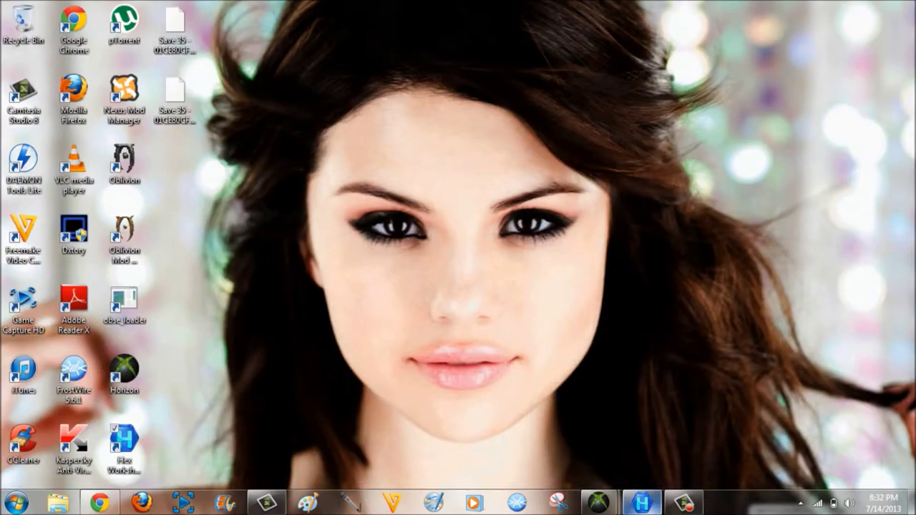
{"action": "mouse_move", "coordinate": [598, 503]}
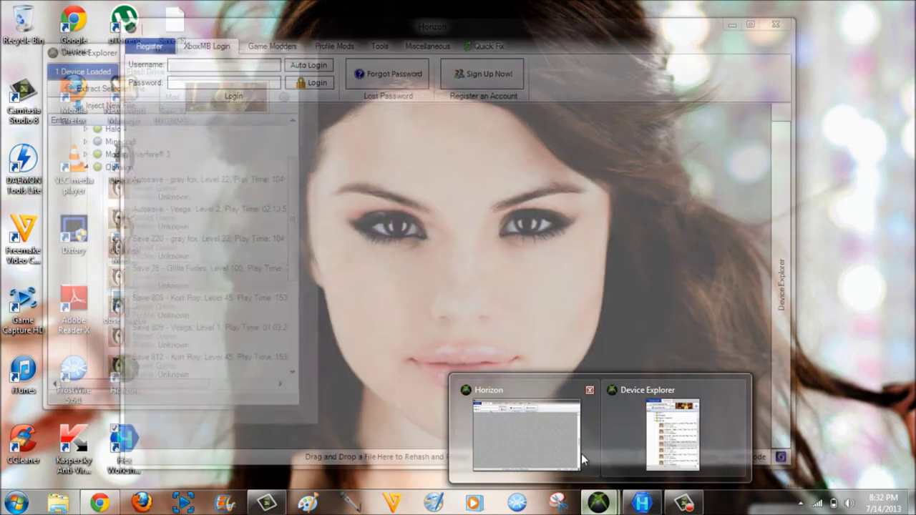
{"action": "left_click", "coordinate": [581, 458]}
{"action": "mouse_move", "coordinate": [598, 503]}
{"action": "left_click", "coordinate": [644, 462]}
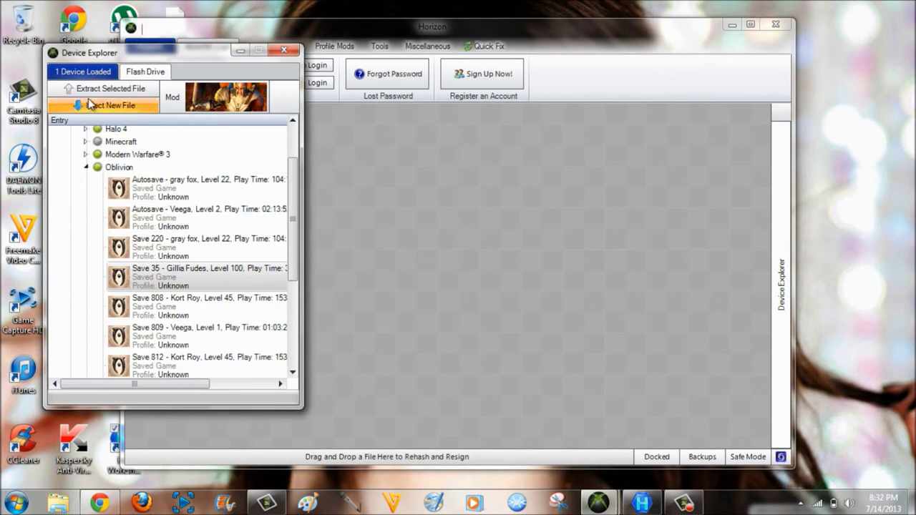
- Inject the edited "Save 35 - 01CE80CFBC66C380" from the Desktop into the flash drive, overwriting the existing save
{"action": "left_click", "coordinate": [93, 105]}
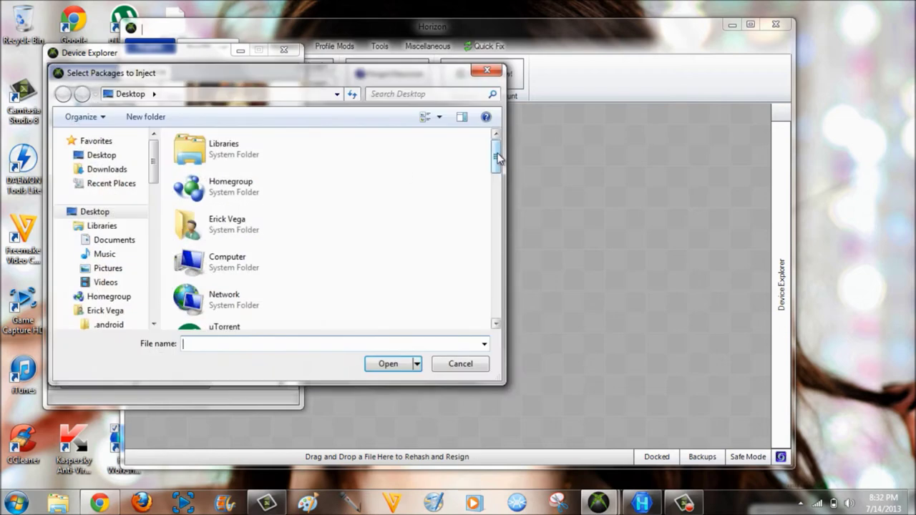
{"action": "left_click_drag", "start_coordinate": [499, 159], "coordinate": [497, 304]}
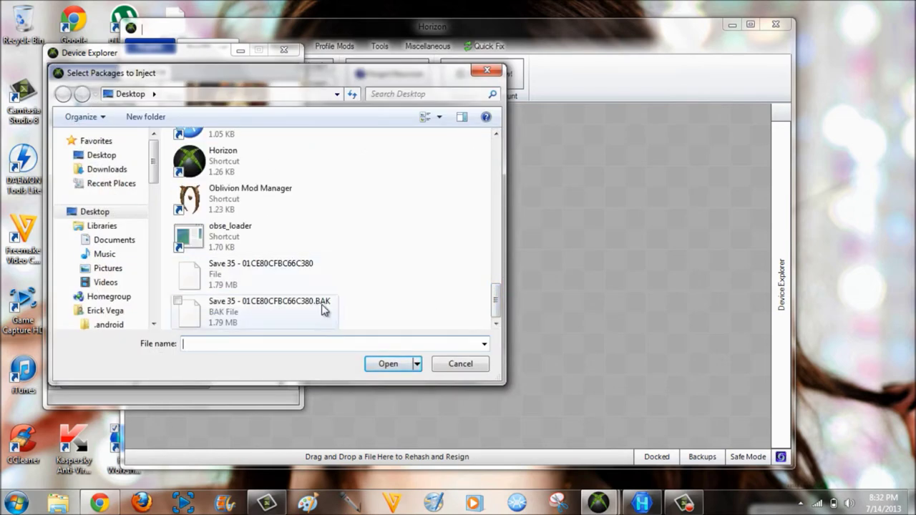
{"action": "double_click", "coordinate": [237, 274]}
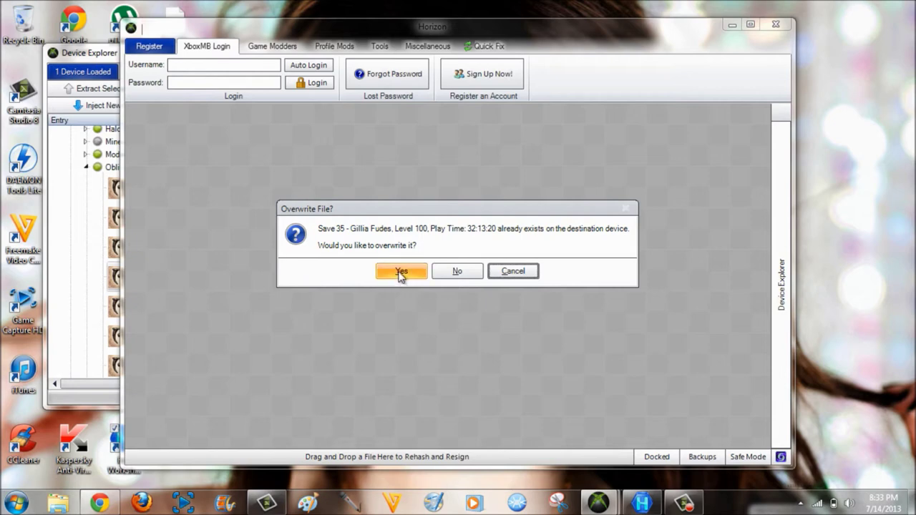
{"action": "left_click", "coordinate": [400, 272]}
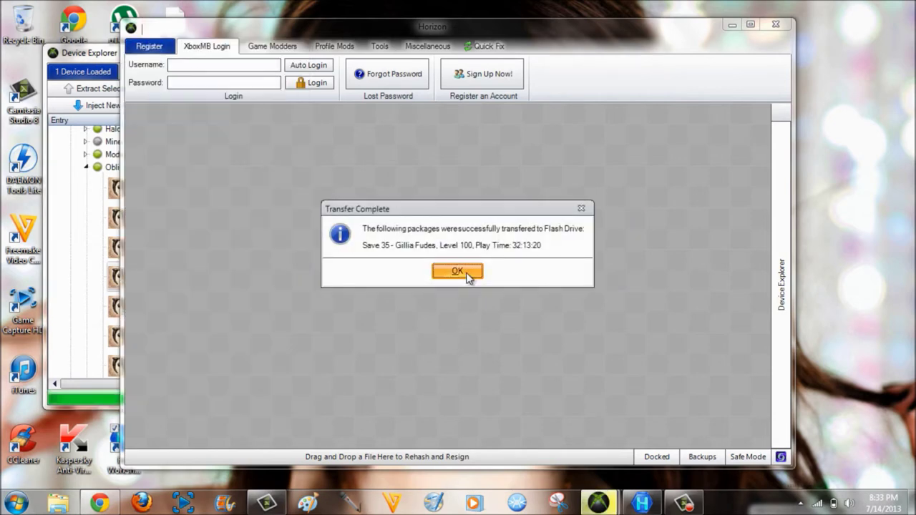
{"action": "left_click", "coordinate": [467, 275]}
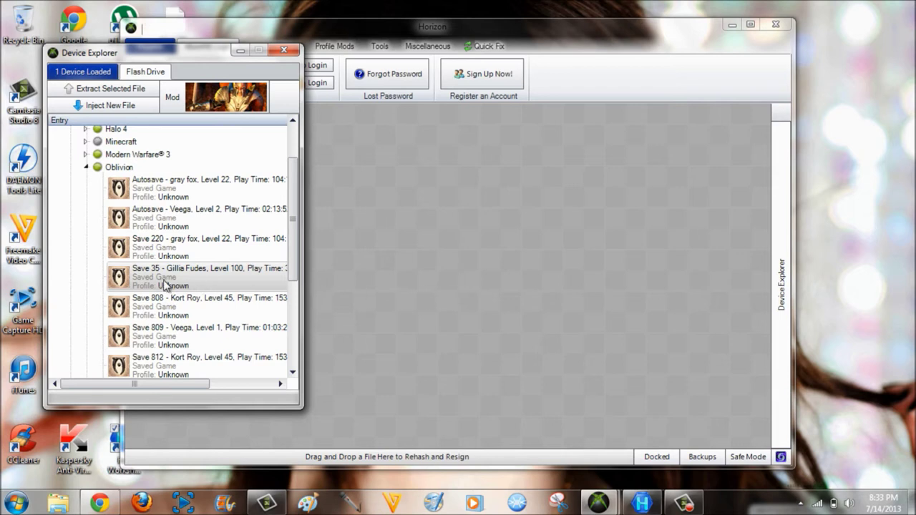
- Open Save 35 from the flash drive in the Oblivion Save Editor, dismiss the Windows color scheme prompt, and save the package
{"action": "left_click", "coordinate": [206, 277]}
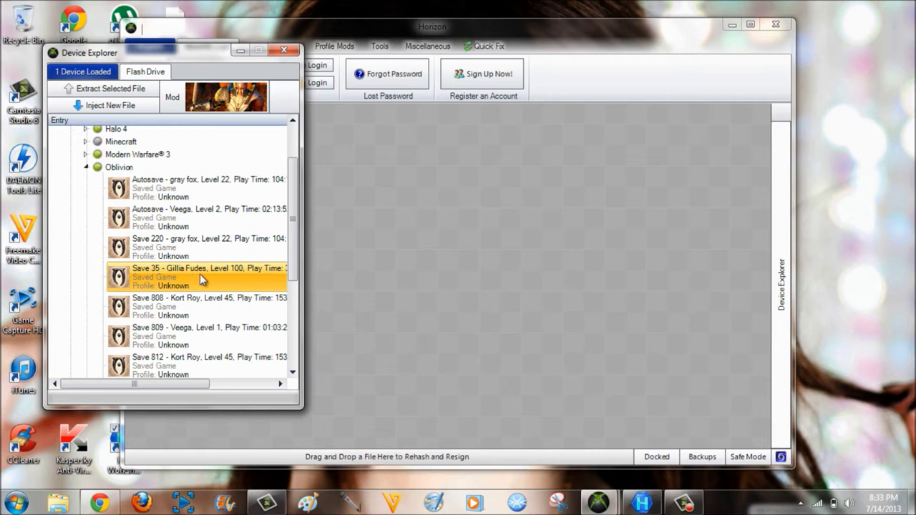
{"action": "left_click", "coordinate": [192, 105]}
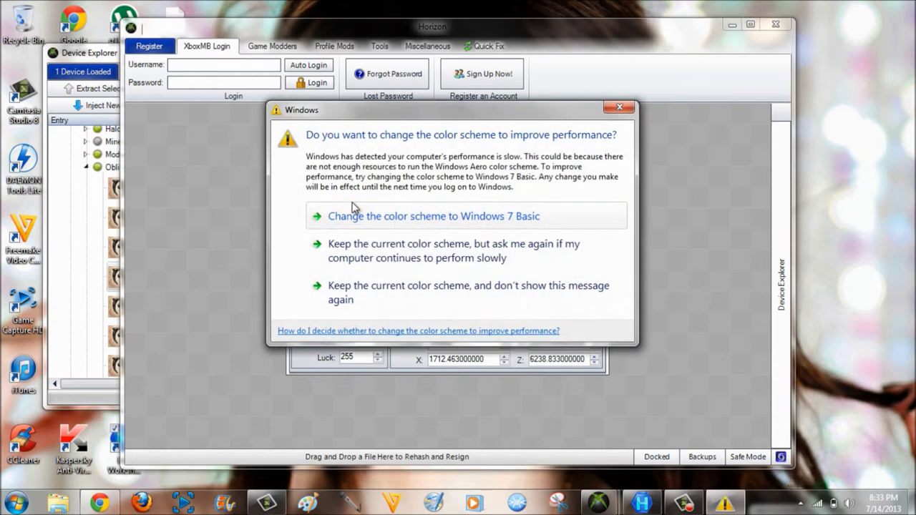
{"action": "left_click", "coordinate": [621, 108]}
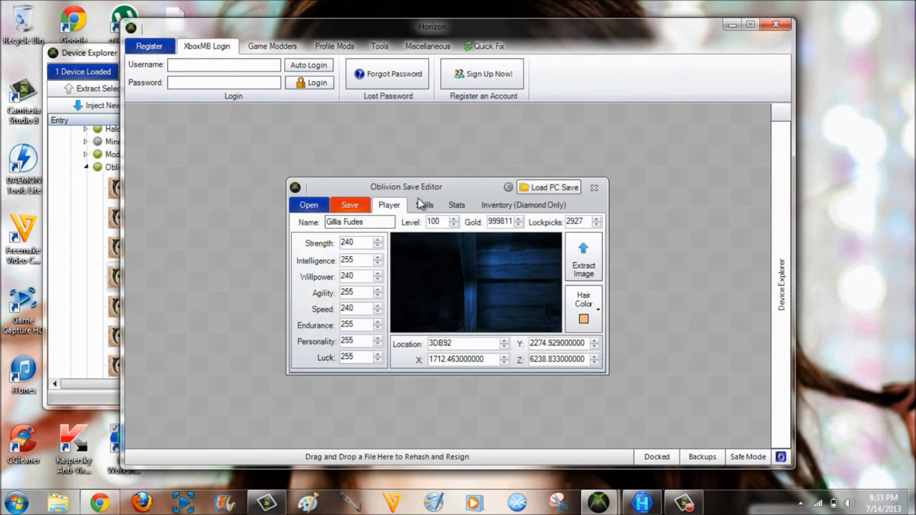
{"action": "left_click", "coordinate": [351, 205]}
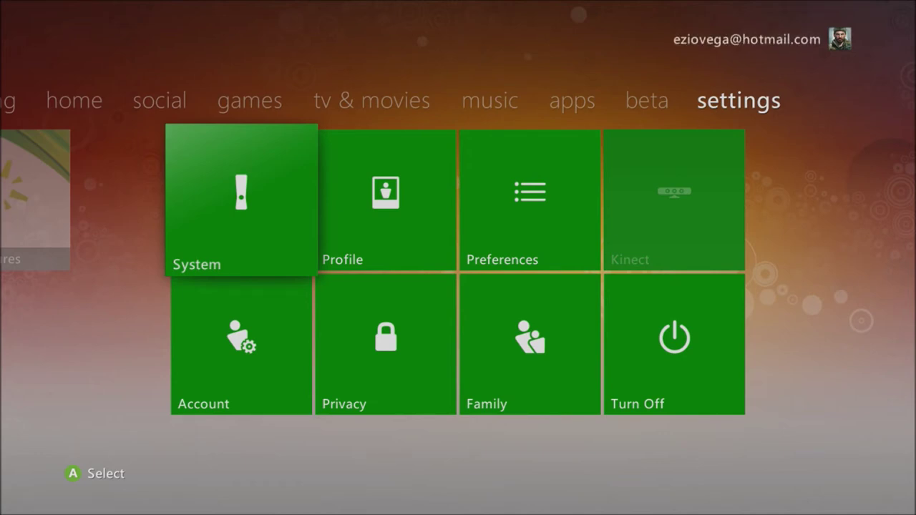
- On the Xbox 360, open the Memory Unit in the system's storage settings
{"action": "key", "text": "Return"}
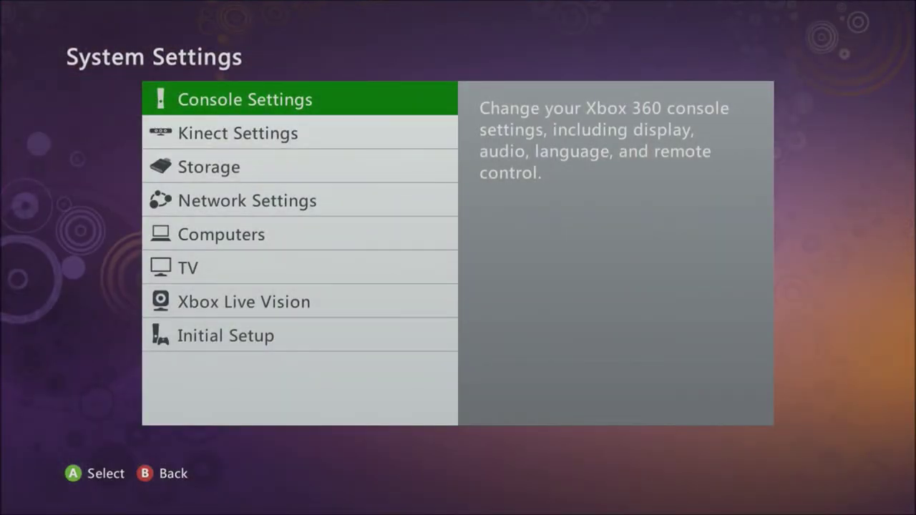
{"action": "key", "text": "Down"}
{"action": "key", "text": "Down"}
{"action": "key", "text": "Return"}
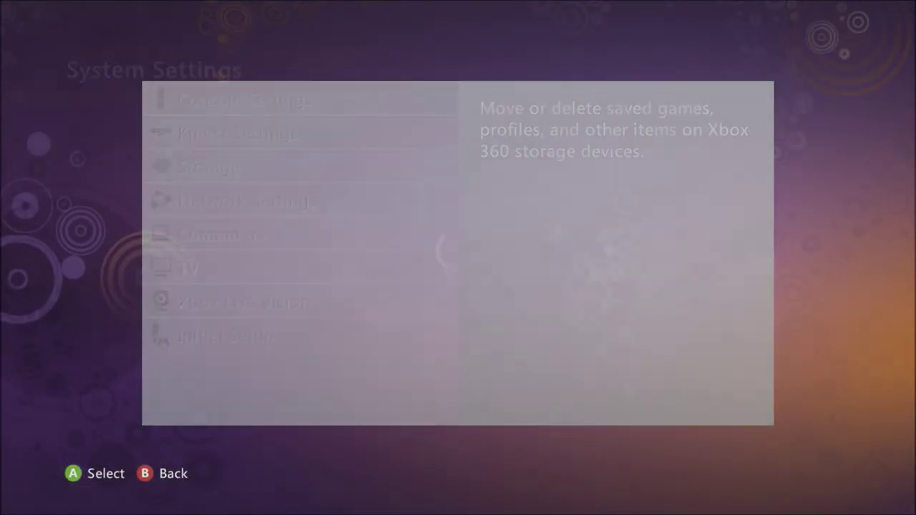
{"action": "key", "text": "Down"}
{"action": "key", "text": "Down"}
{"action": "key", "text": "Return"}
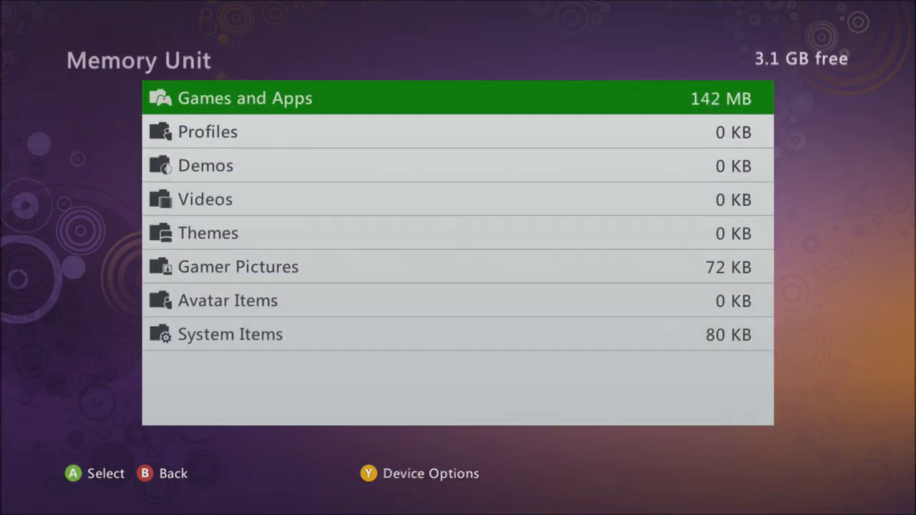
- Open Oblivion's saved games in the Memory Unit's Games and Apps
{"action": "key", "text": "Return"}
{"action": "key", "text": "Down"}
{"action": "key", "text": "Down"}
{"action": "key", "text": "Down"}
{"action": "key", "text": "Down"}
{"action": "key", "text": "Down"}
{"action": "key", "text": "Return"}
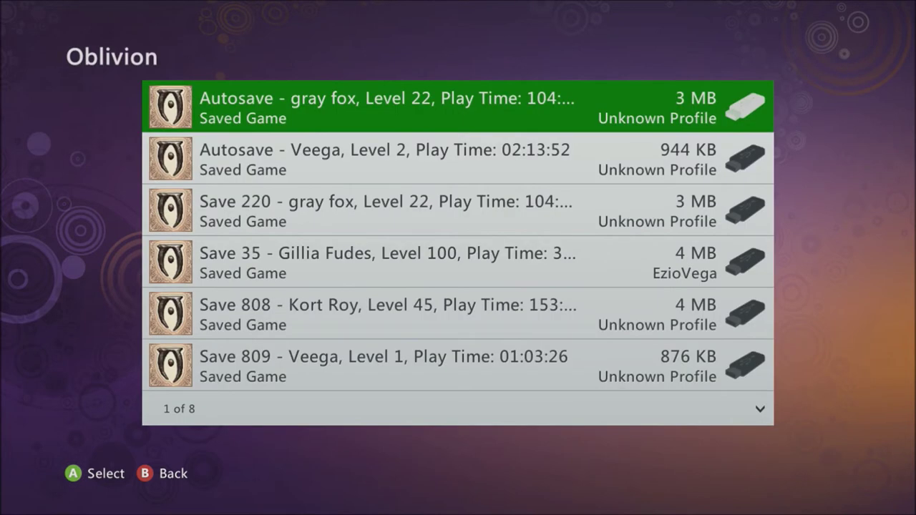
- Copy Oblivion's Save 35 from the Memory Unit to the Hard Drive
{"action": "key", "text": "Down"}
{"action": "key", "text": "Down"}
{"action": "key", "text": "Down"}
{"action": "key", "text": "Return"}
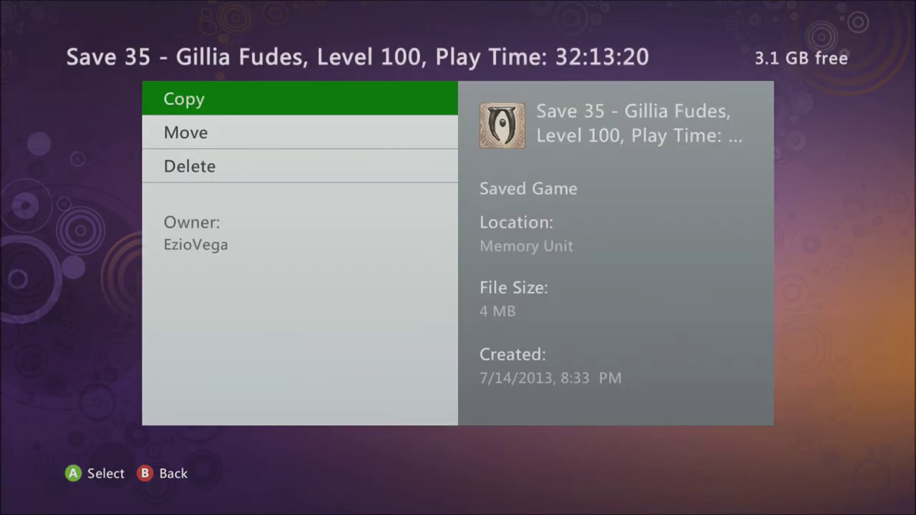
{"action": "key", "text": "Return"}
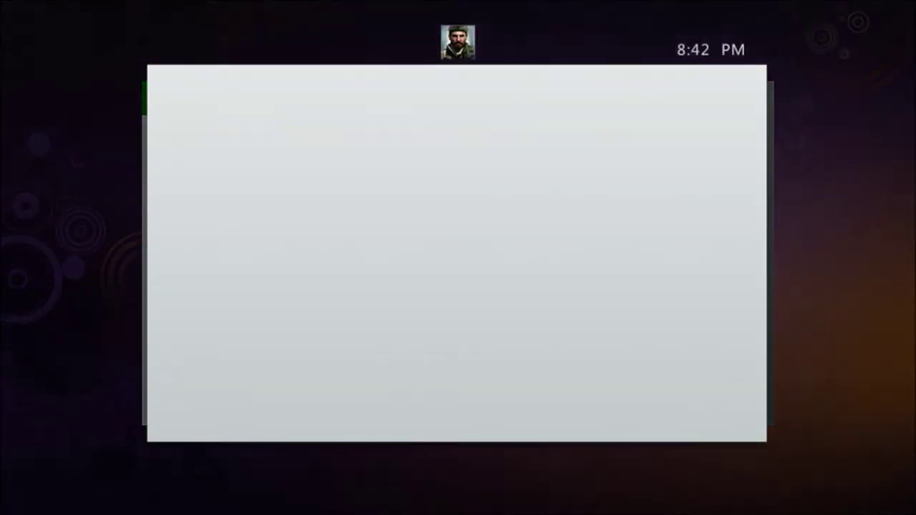
{"action": "key", "text": "Return"}
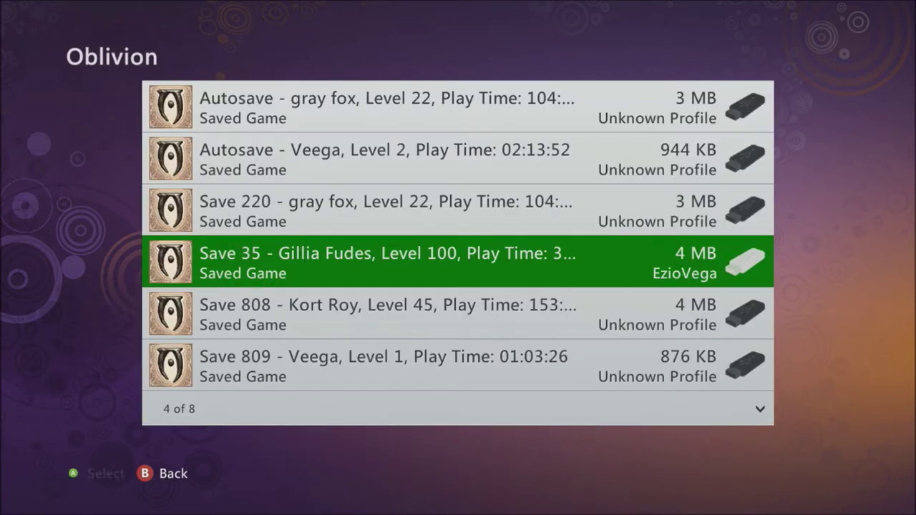
- Return to the storage devices and open the Hard Drive
{"action": "key", "text": "Escape"}
{"action": "key", "text": "Escape"}
{"action": "key", "text": "Escape"}
{"action": "key", "text": "Escape"}
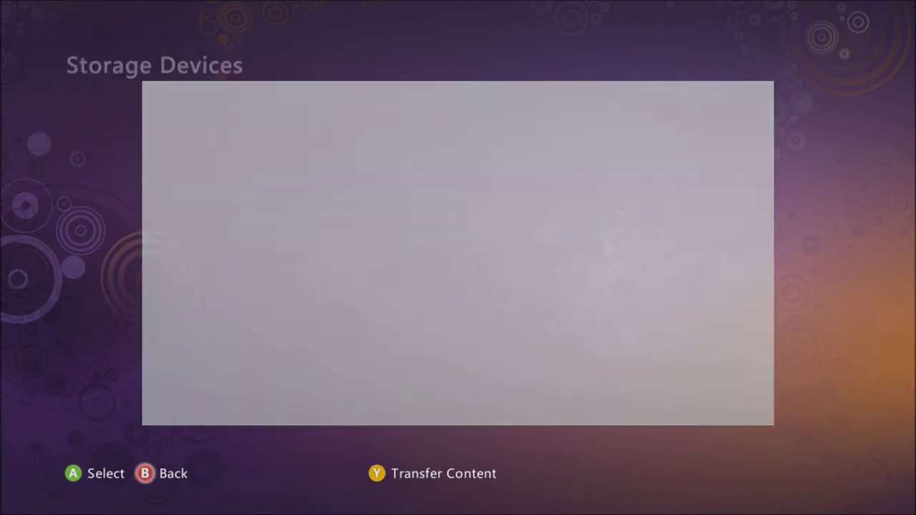
{"action": "key", "text": "Return"}
{"action": "key", "text": "Return"}
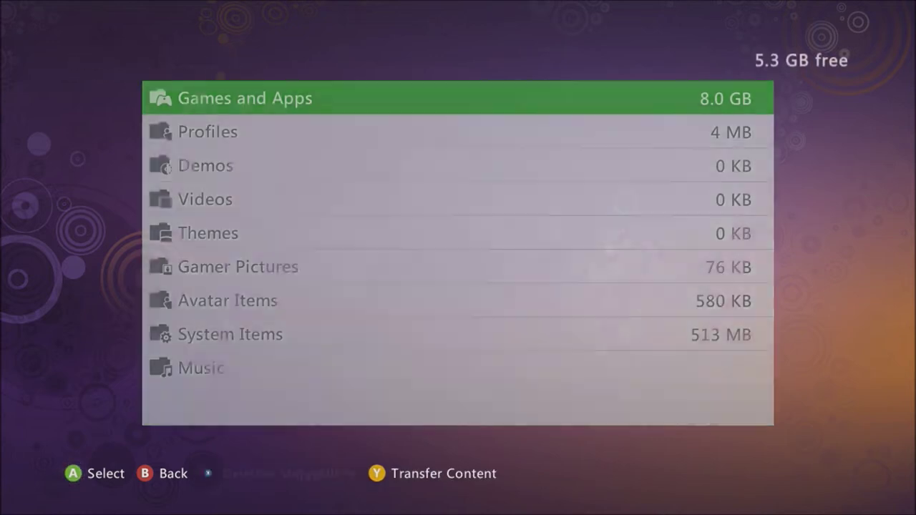
- Check the details of Oblivion's Save 35 in the Hard Drive's Games and Apps
{"action": "key", "text": "Return"}
{"action": "key", "text": "Down"}
{"action": "key", "text": "Return"}
{"action": "key", "text": "Down"}
{"action": "key", "text": "Down"}
{"action": "key", "text": "Return"}
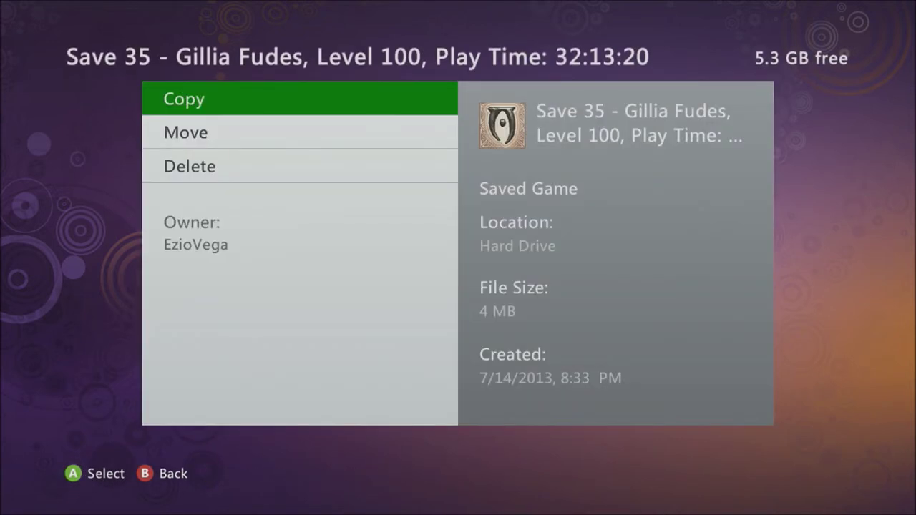
- Leave the storage and system screens and return to the dashboard's settings section
{"action": "key", "text": "Escape"}
{"action": "key", "text": "Escape"}
{"action": "key", "text": "Escape"}
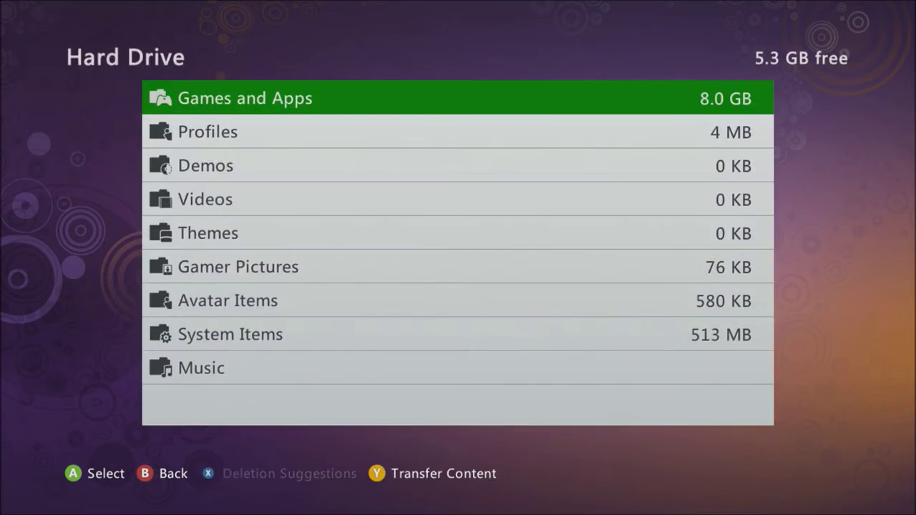
{"action": "key", "text": "Escape"}
{"action": "key", "text": "Escape"}
{"action": "key", "text": "Escape"}
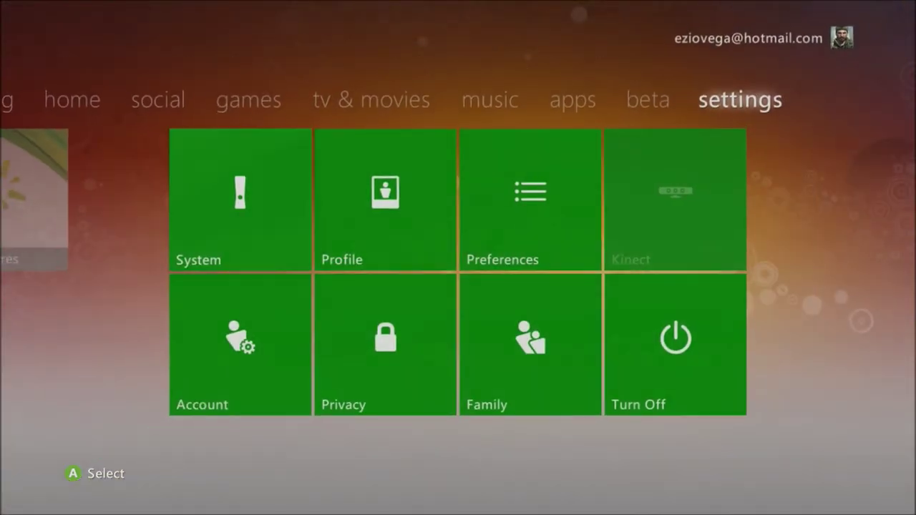
- Go from the dashboard's settings section back to the home section
{"action": "key", "text": "Left"}
{"action": "key", "text": "Left"}
{"action": "key", "text": "Left"}
{"action": "key", "text": "Left"}
{"action": "key", "text": "Left"}
{"action": "key", "text": "Left"}
{"action": "key", "text": "Left"}
{"action": "key", "text": "Left"}
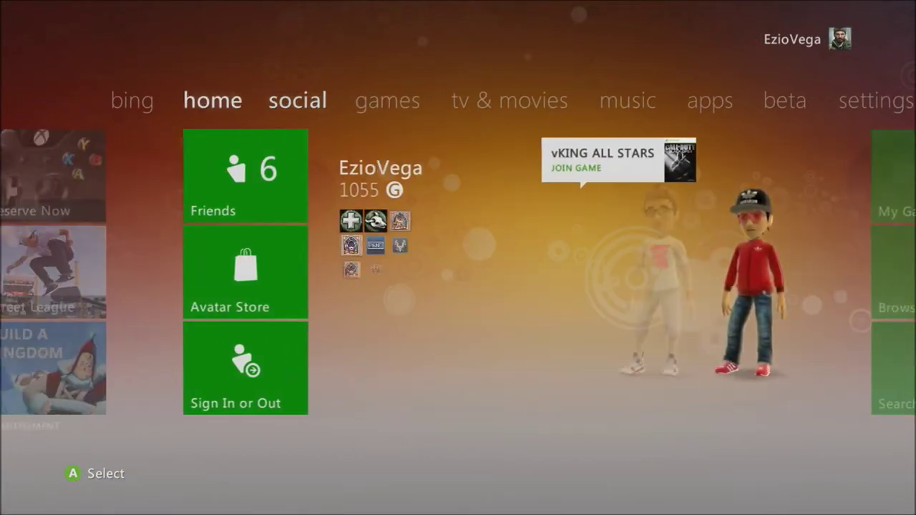
- Start Oblivion from the dashboard, skip its intro and choose the storage device for the saved games
{"action": "key", "text": "Right"}
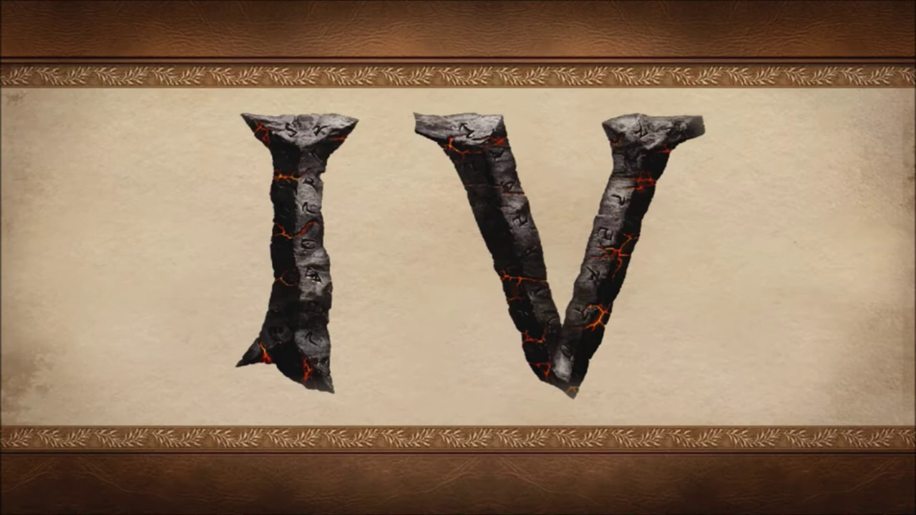
{"action": "key", "text": "Return"}
{"action": "key", "text": "Return"}
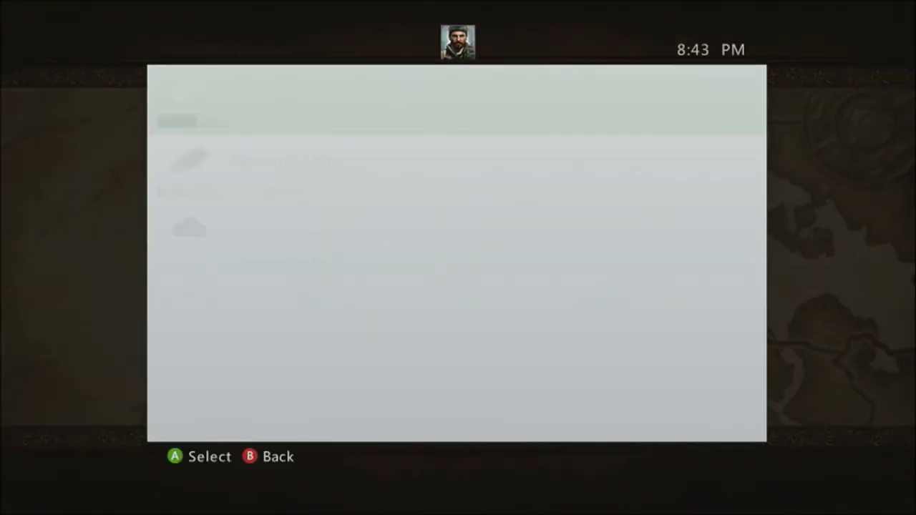
{"action": "key", "text": "Return"}
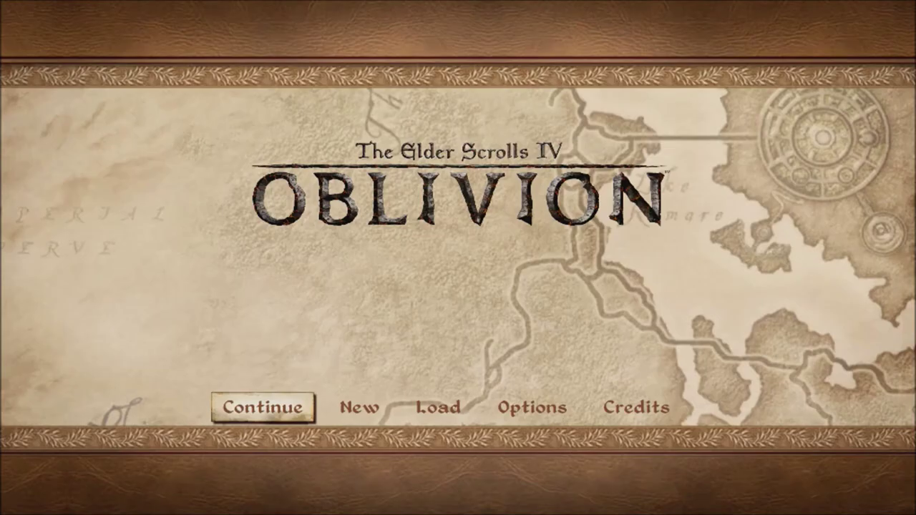
- Open Oblivion's list of saved games to load and look through the Save 35 and Save 34 entries
{"action": "key", "text": "Right"}
{"action": "key", "text": "Right"}
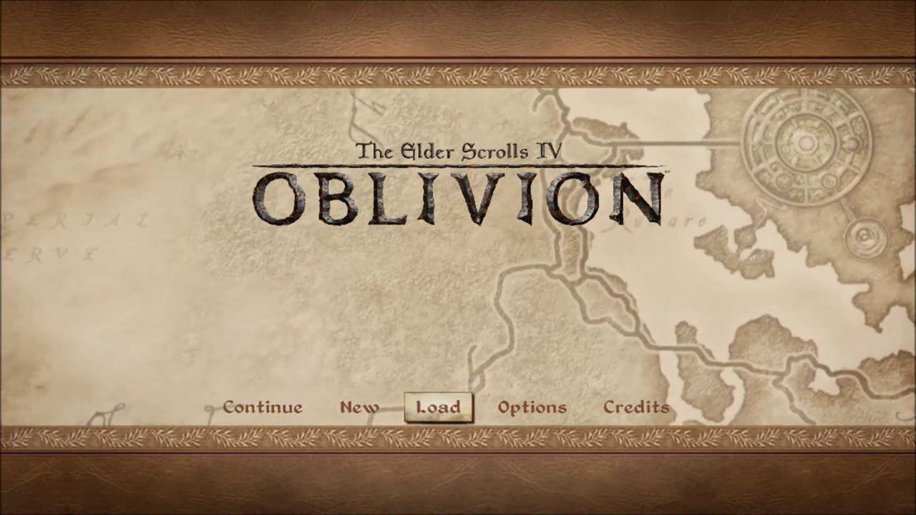
{"action": "key", "text": "Return"}
{"action": "key", "text": "Down"}
{"action": "key", "text": "Down"}
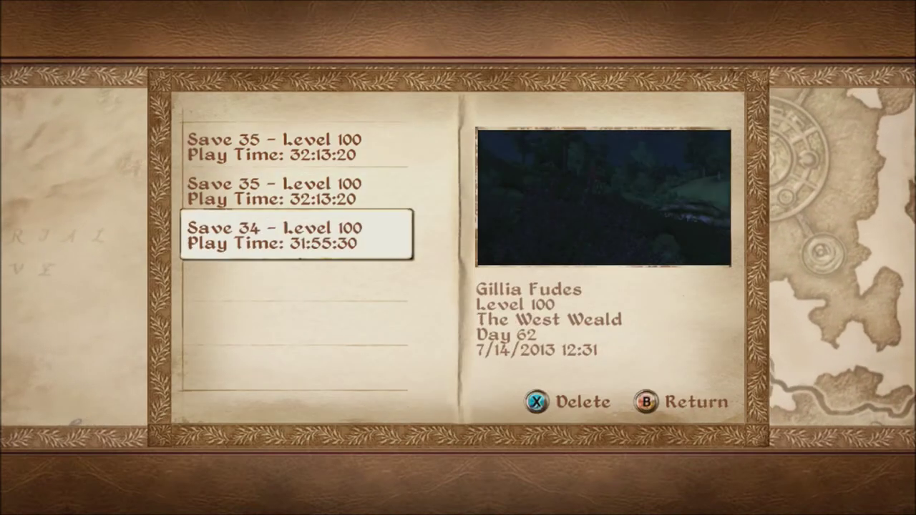
{"action": "key", "text": "Up"}
{"action": "key", "text": "Up"}
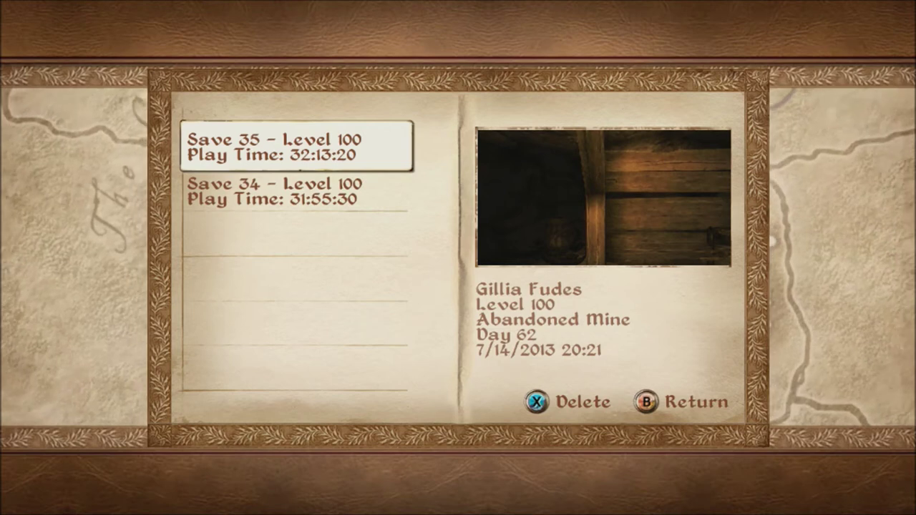
- Load the Level 100 game Save 35 and leave the stone room through the wooden door
{"action": "key", "text": "Down"}
{"action": "key", "text": "Up"}
{"action": "key", "text": "Return"}
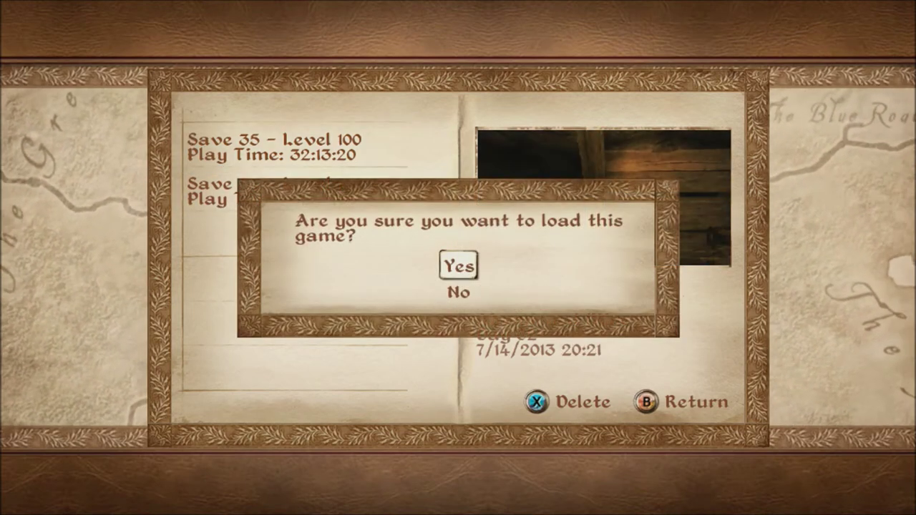
{"action": "key", "text": "Return"}
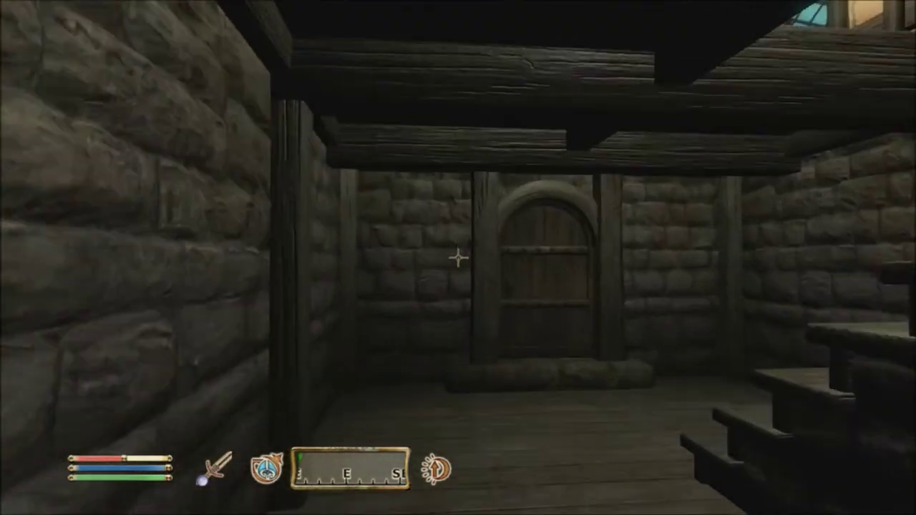
{"action": "key", "text": "space"}
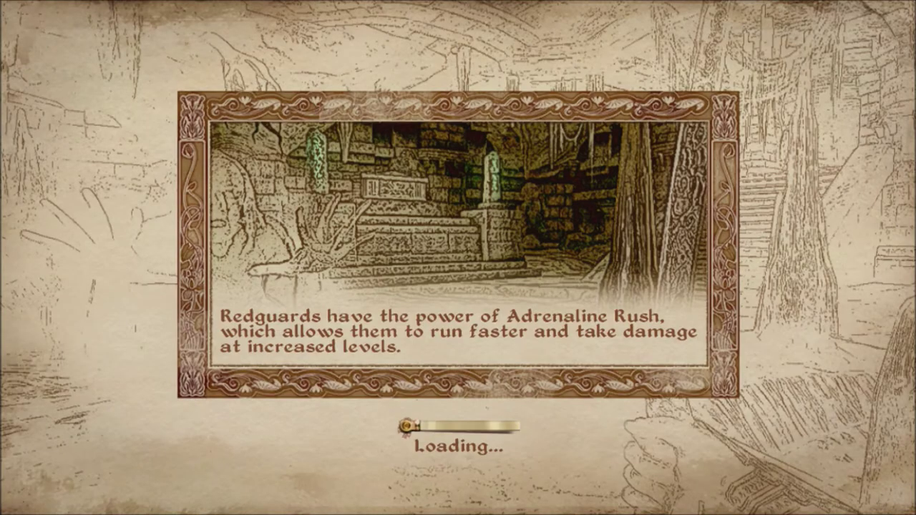